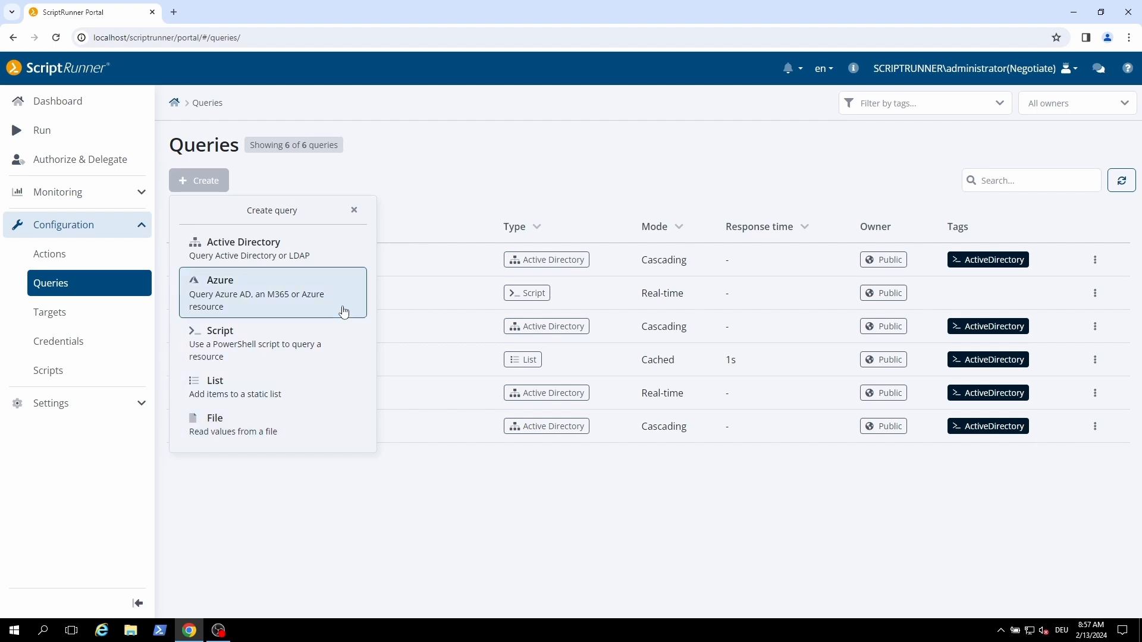
- Create a public Active Directory query with the display name All_ADUsers
{"action": "left_click", "coordinate": [336, 255]}
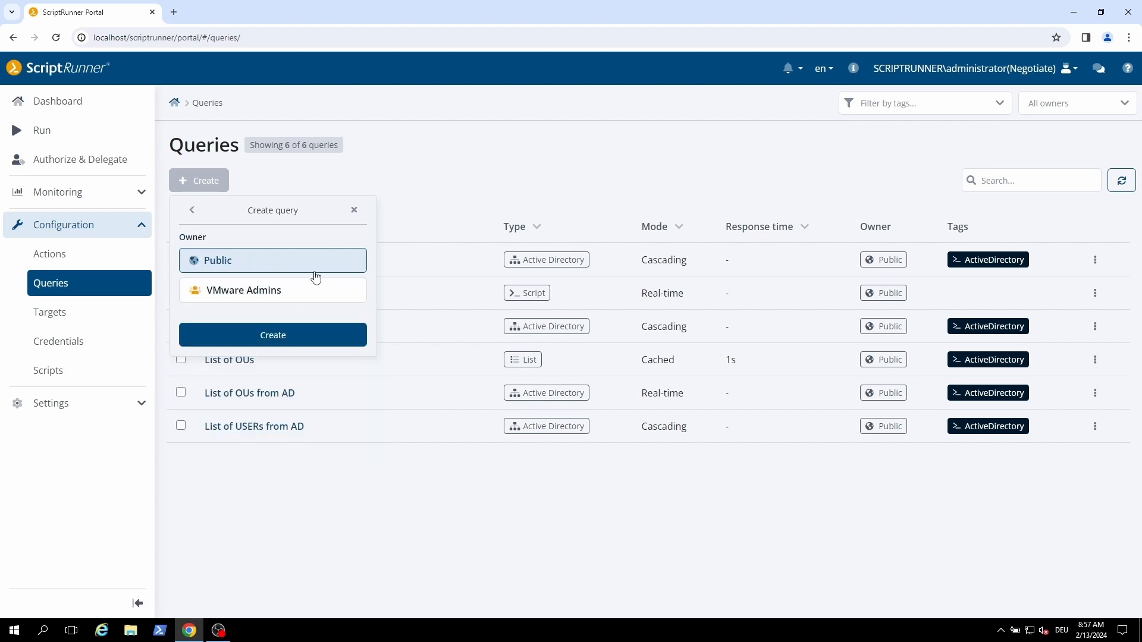
{"action": "left_click", "coordinate": [307, 338]}
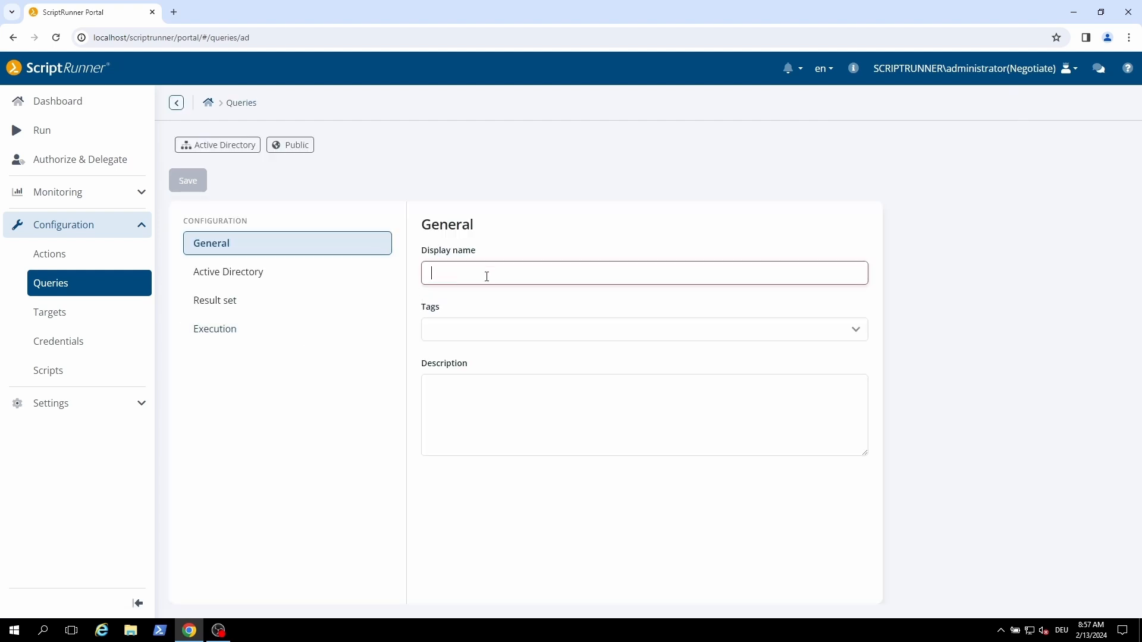
{"action": "type", "text": "All"}
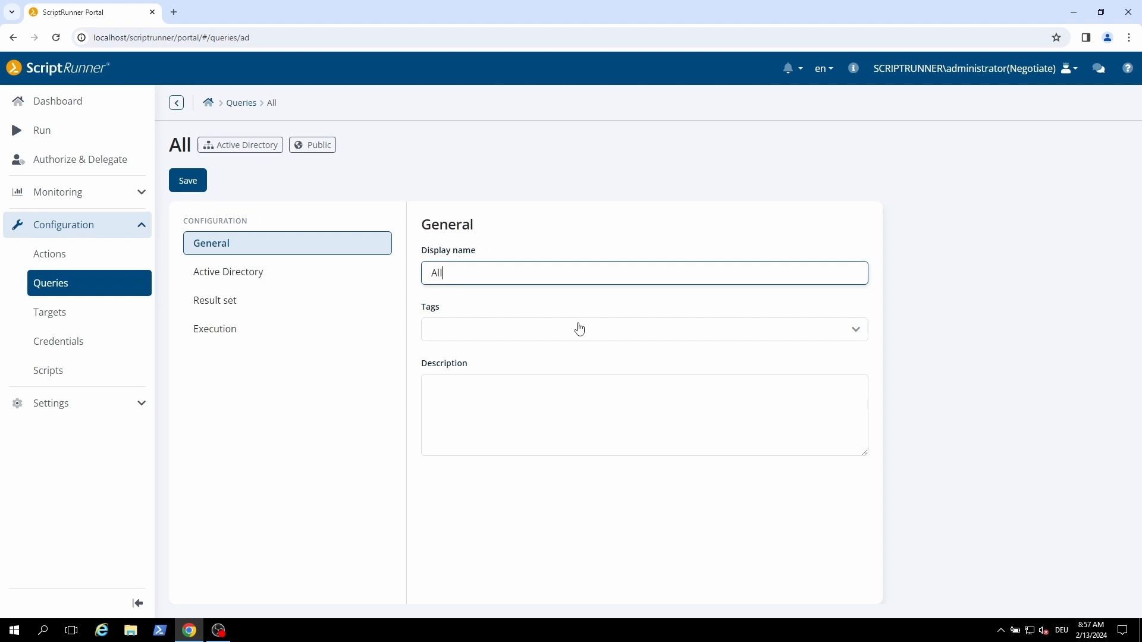
{"action": "type", "text": "_AD"}
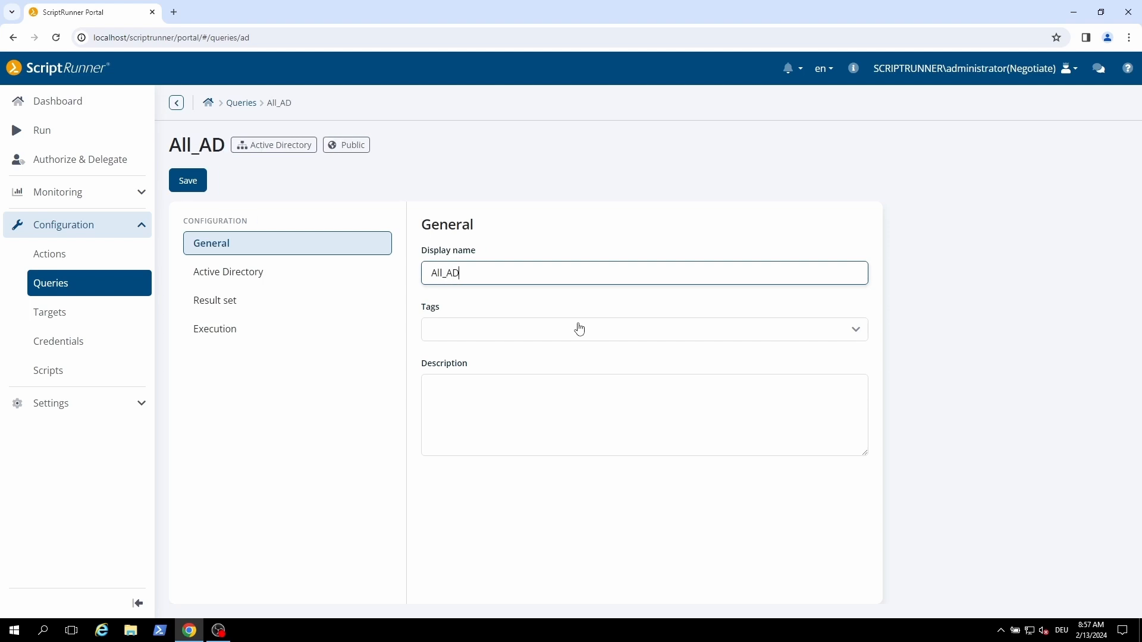
{"action": "type", "text": "Users"}
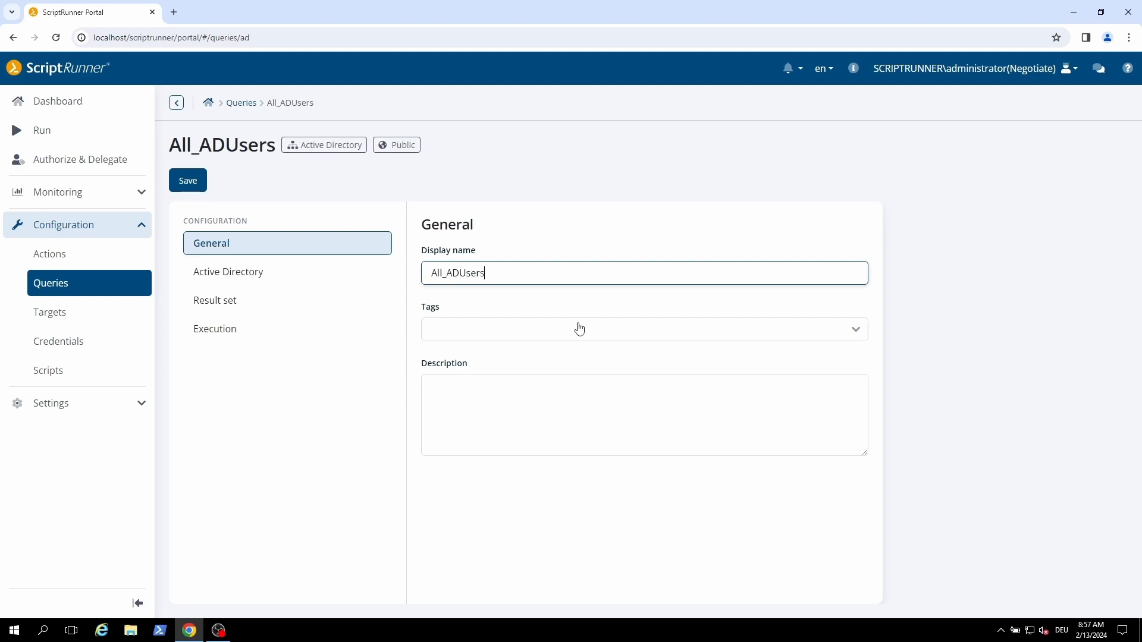
- Configure the query to search the local domain for Users in all states
{"action": "left_click", "coordinate": [256, 274]}
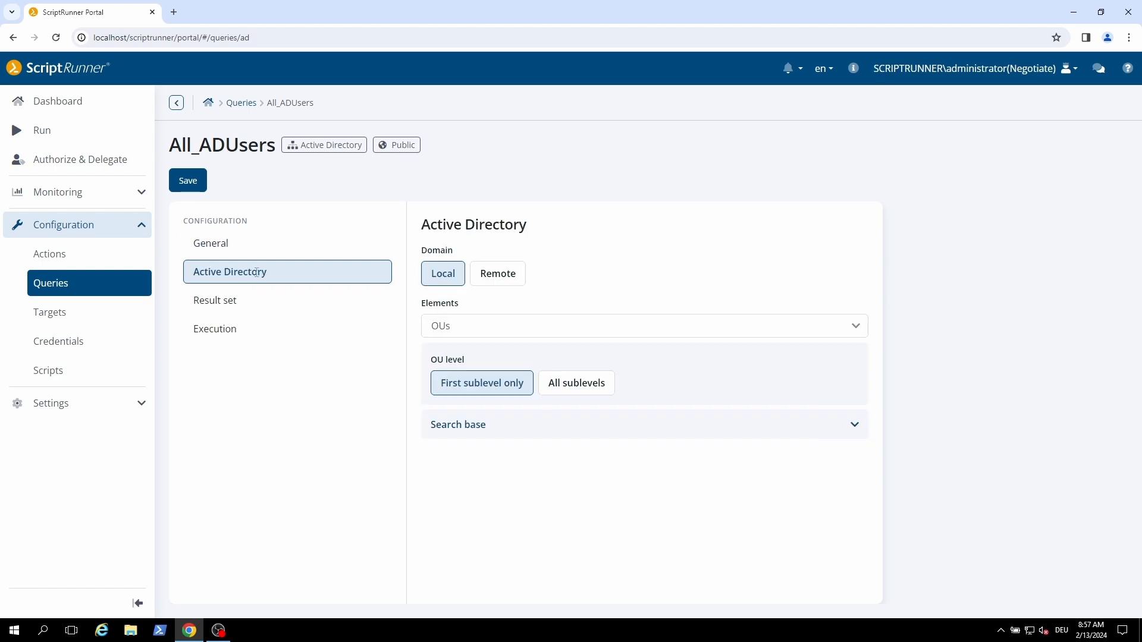
{"action": "left_click", "coordinate": [494, 280]}
{"action": "left_click", "coordinate": [443, 274]}
{"action": "left_click", "coordinate": [482, 336]}
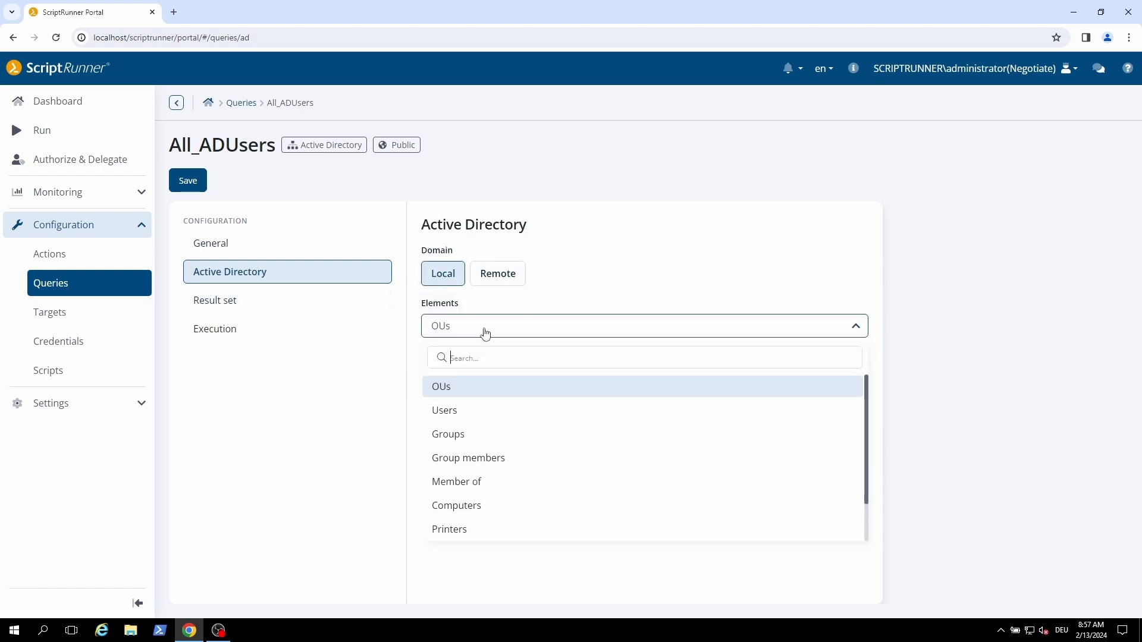
{"action": "left_click", "coordinate": [461, 415]}
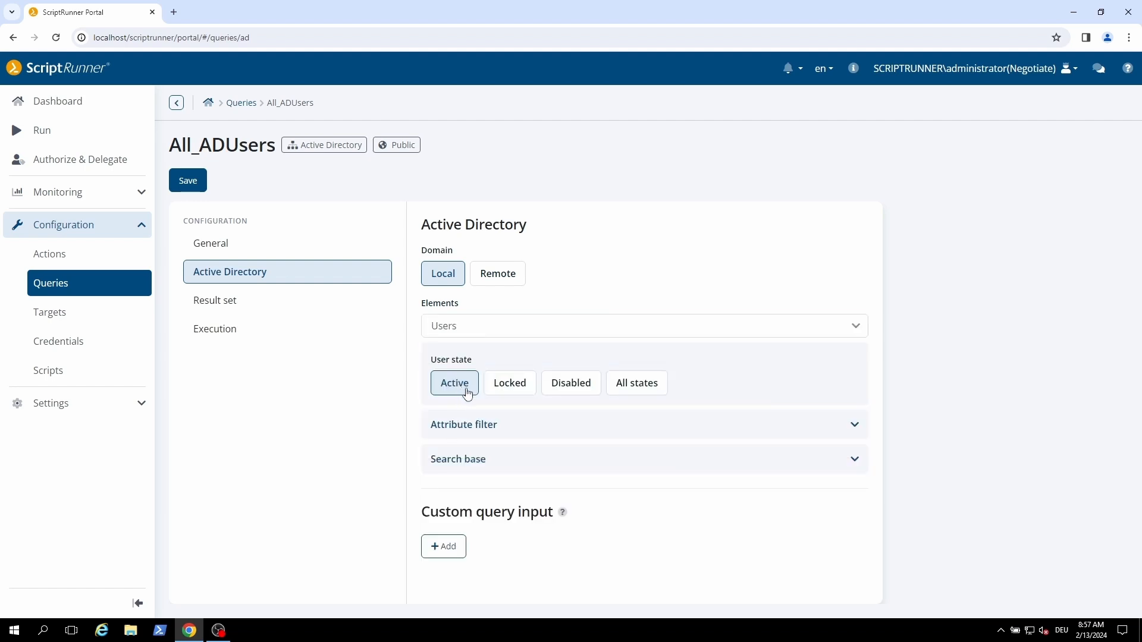
{"action": "left_click", "coordinate": [528, 387]}
{"action": "left_click", "coordinate": [577, 391]}
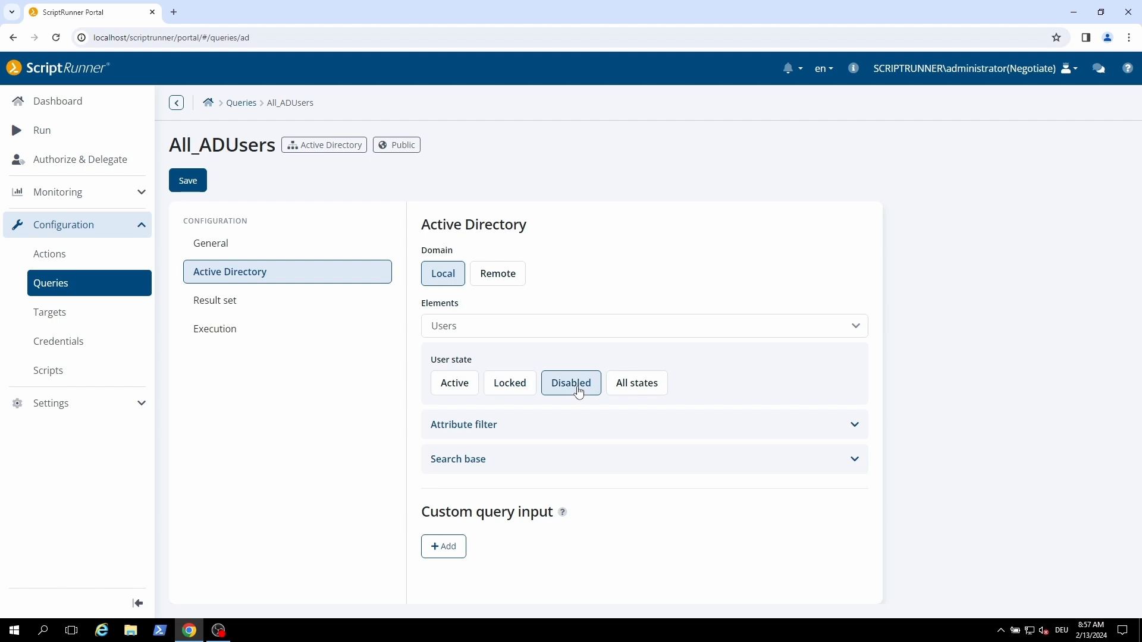
{"action": "left_click", "coordinate": [651, 387]}
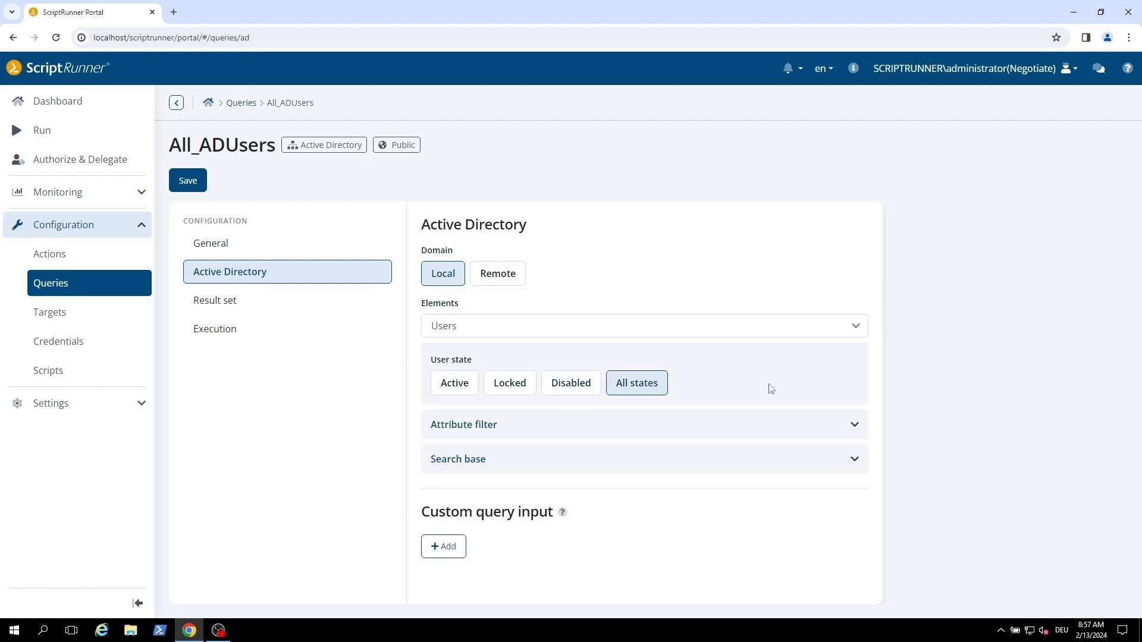
- Examine the query's attribute filter, search base and result set settings without entering any values
{"action": "left_click", "coordinate": [751, 432]}
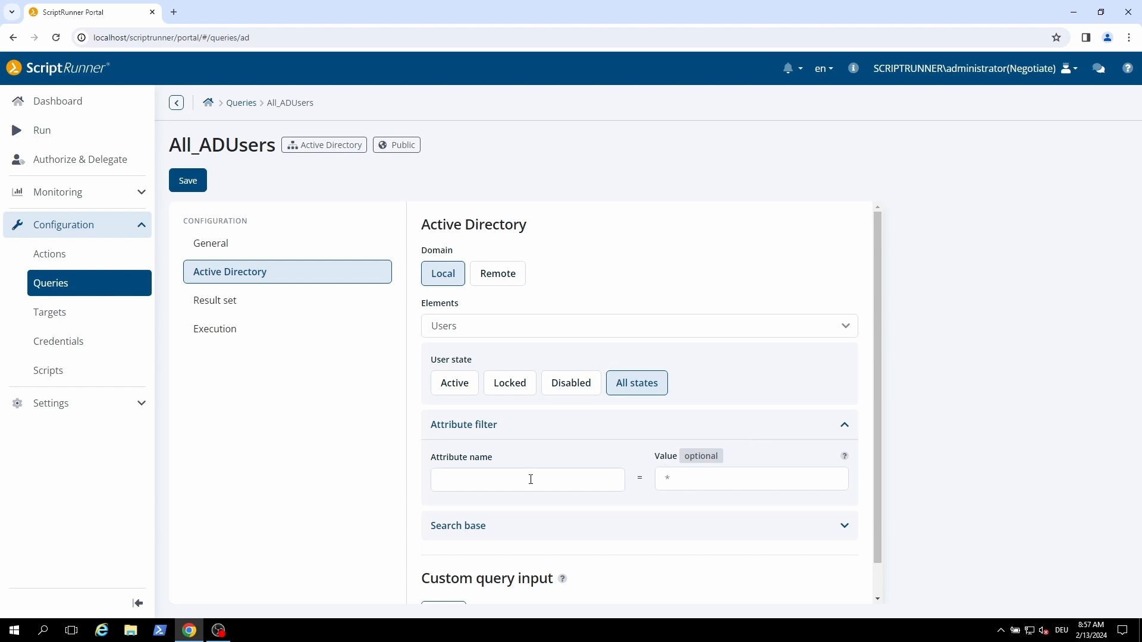
{"action": "left_click", "coordinate": [486, 482]}
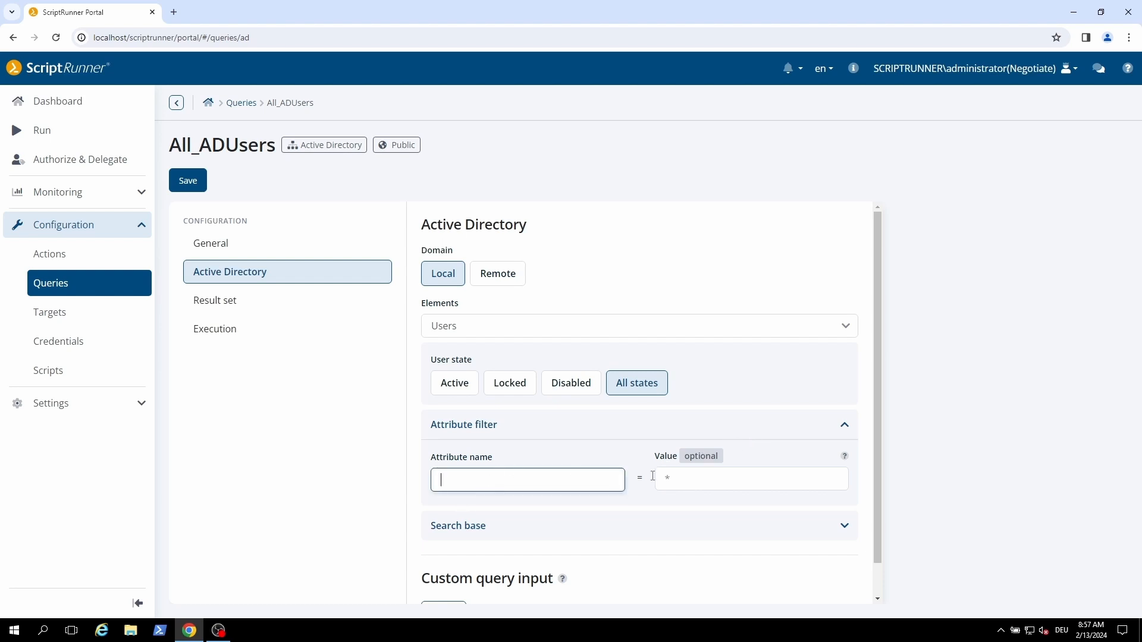
{"action": "left_click", "coordinate": [705, 478]}
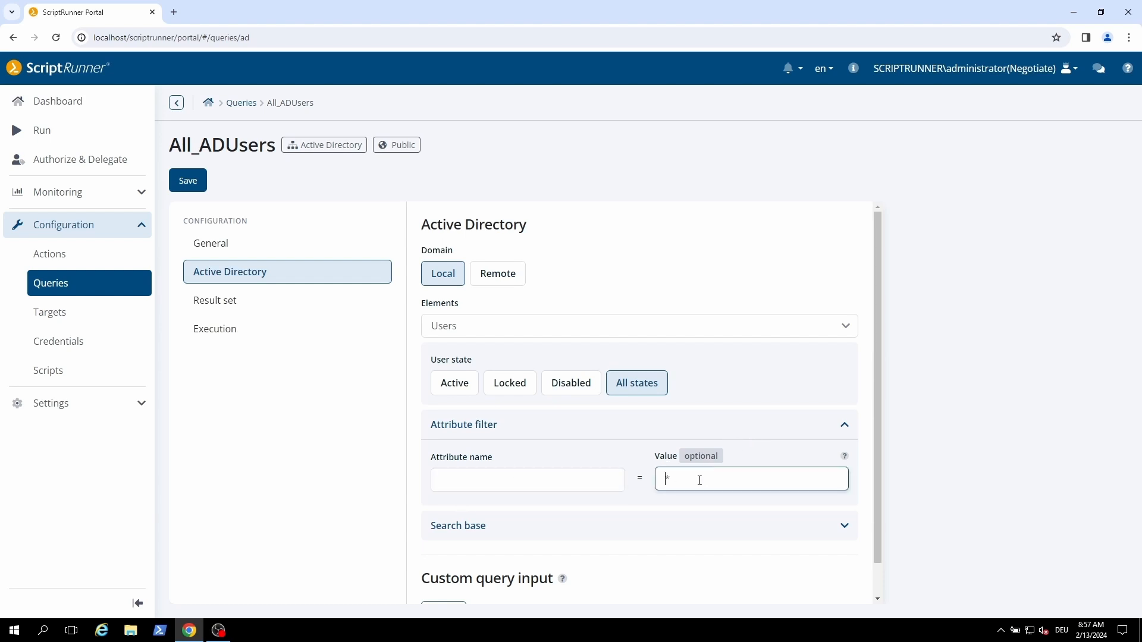
{"action": "left_click", "coordinate": [548, 526]}
{"action": "scroll", "coordinate": [553, 524], "scroll_direction": "down", "scroll_amount": 2}
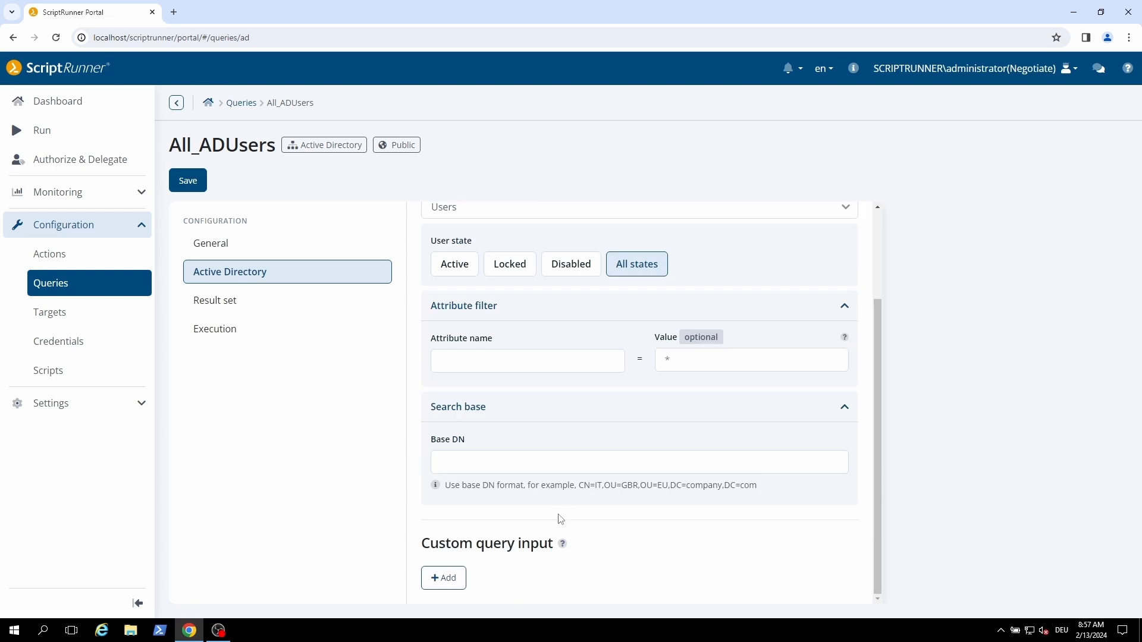
{"action": "left_click", "coordinate": [463, 461]}
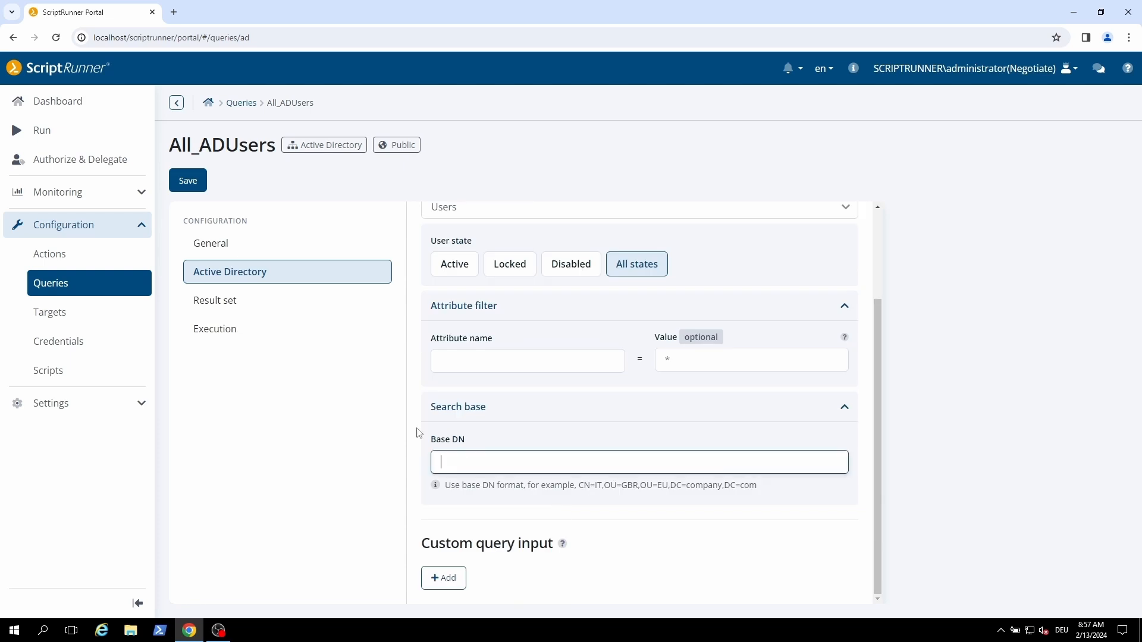
{"action": "left_click", "coordinate": [291, 300]}
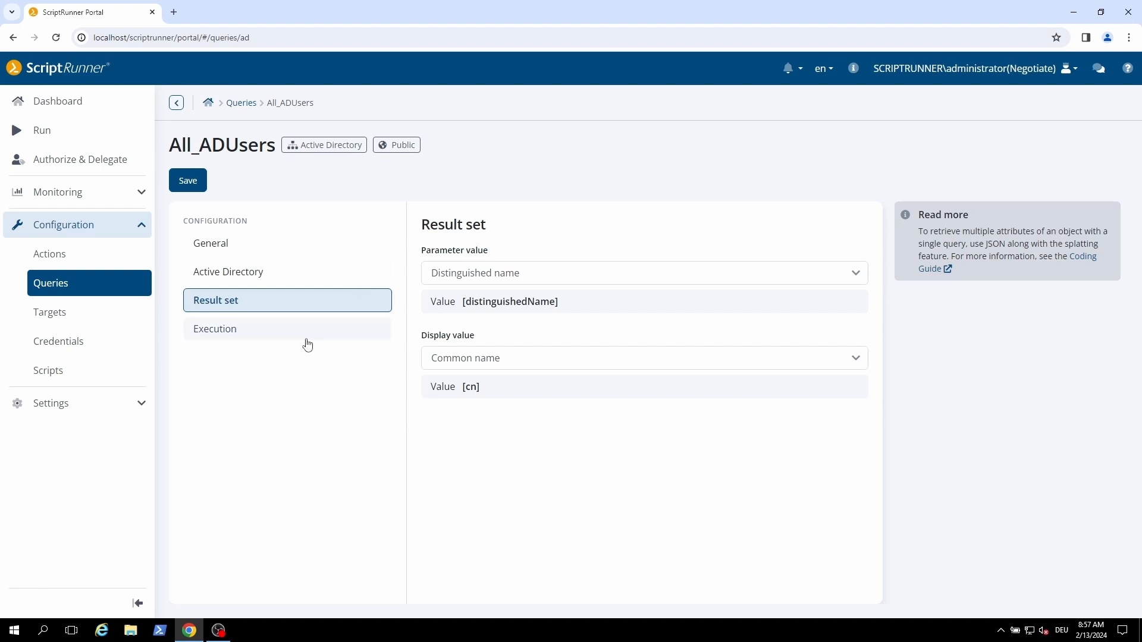
- Save the All_ADUsers query and run a test with empty SearchBase and Filter, closing the test dialog when done
{"action": "left_click", "coordinate": [188, 180]}
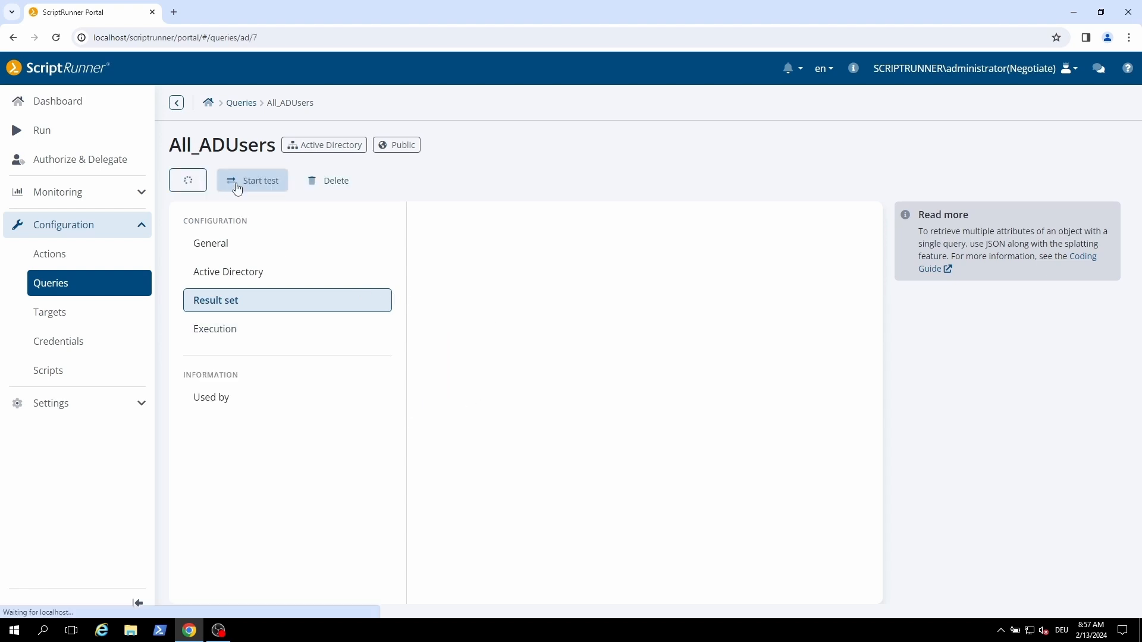
{"action": "left_click", "coordinate": [237, 185]}
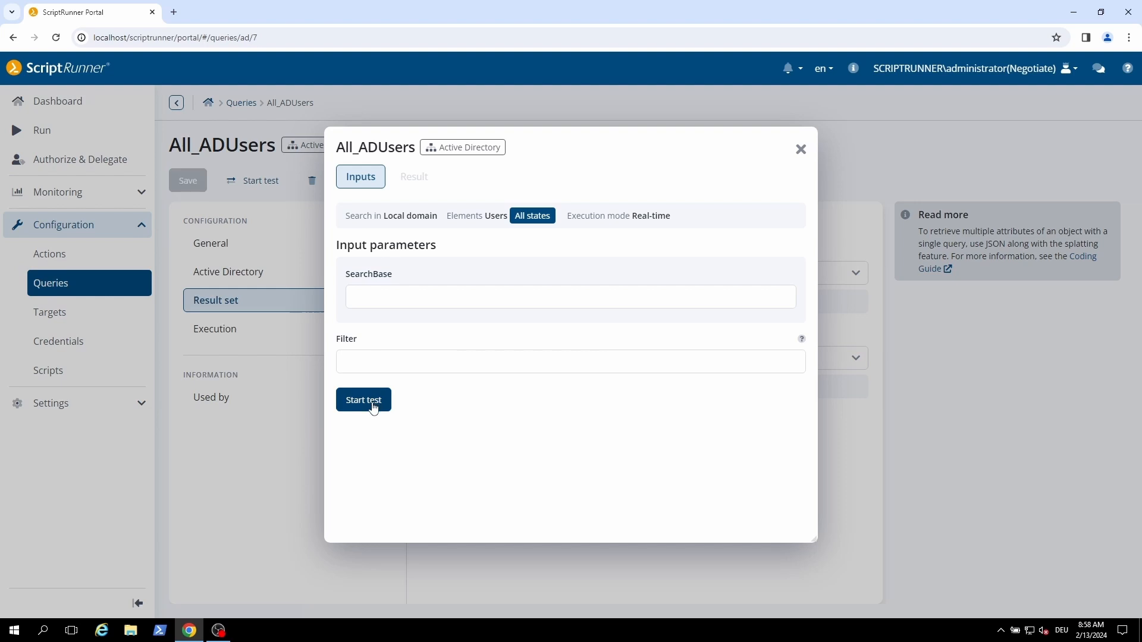
{"action": "left_click", "coordinate": [373, 407]}
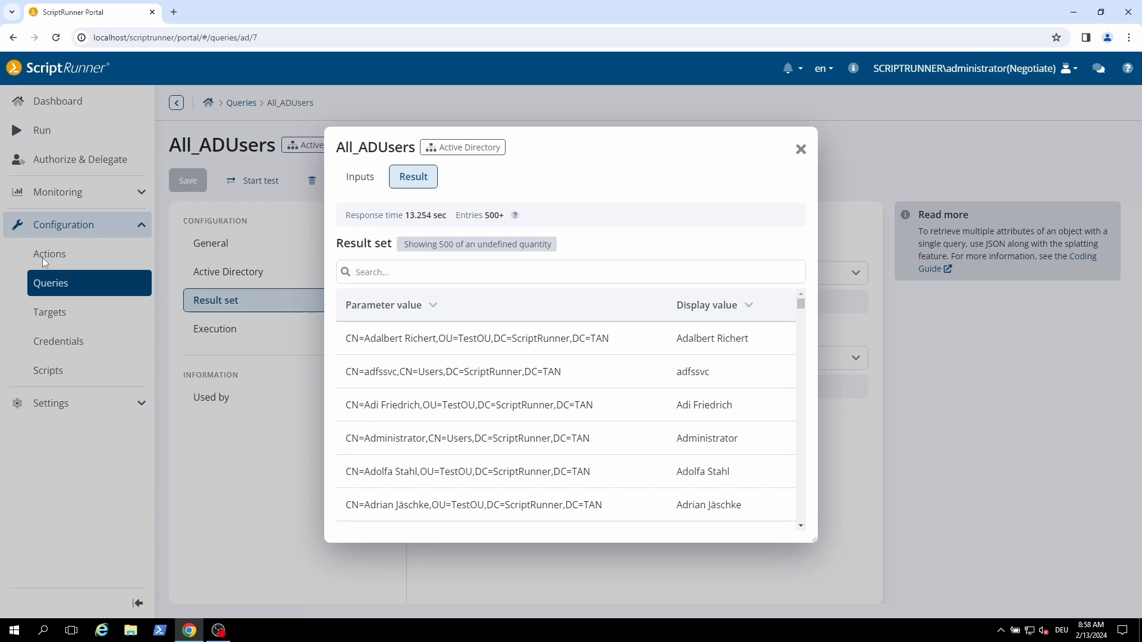
{"action": "left_click", "coordinate": [800, 150]}
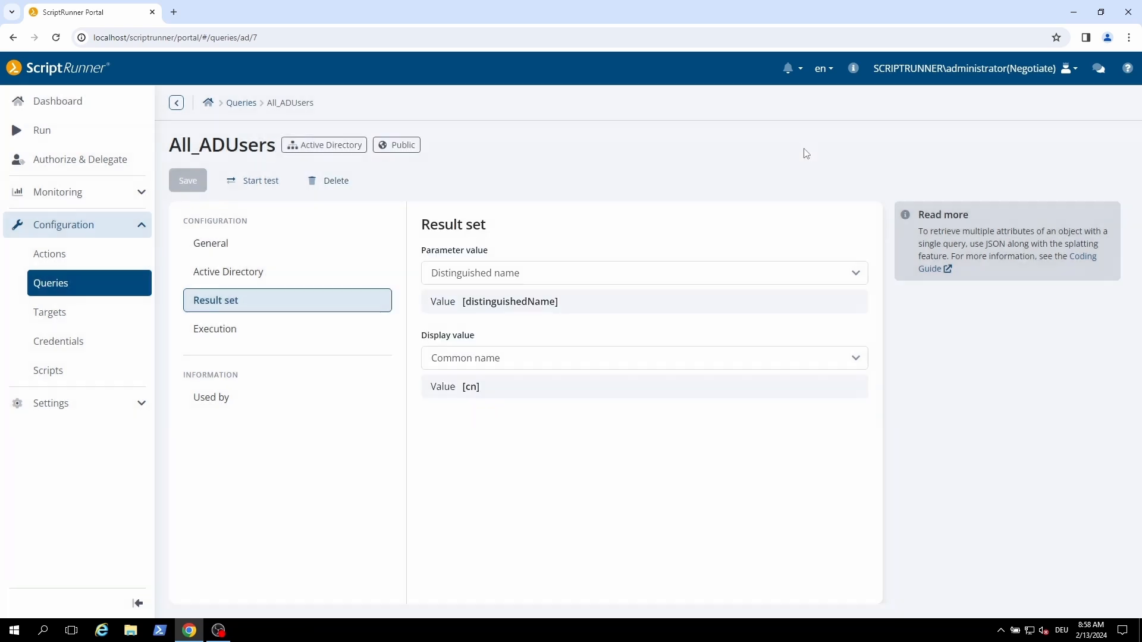
- Set the query's execution mode to Cached with a scheduled refresh interval of 60 minutes and save it
{"action": "left_click", "coordinate": [269, 329]}
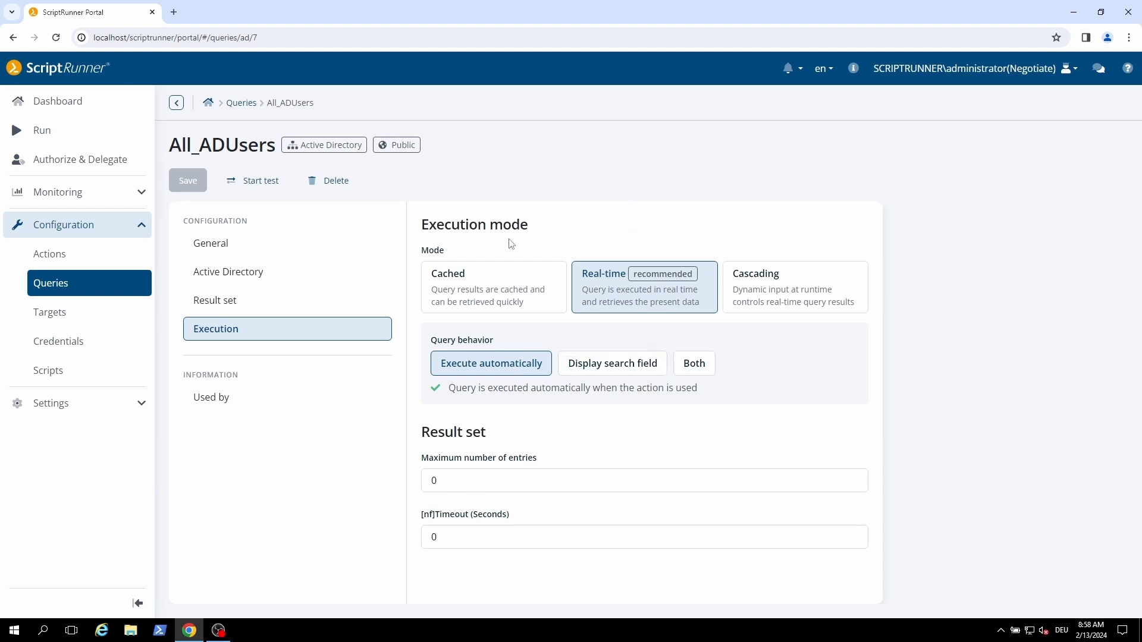
{"action": "left_click", "coordinate": [497, 285]}
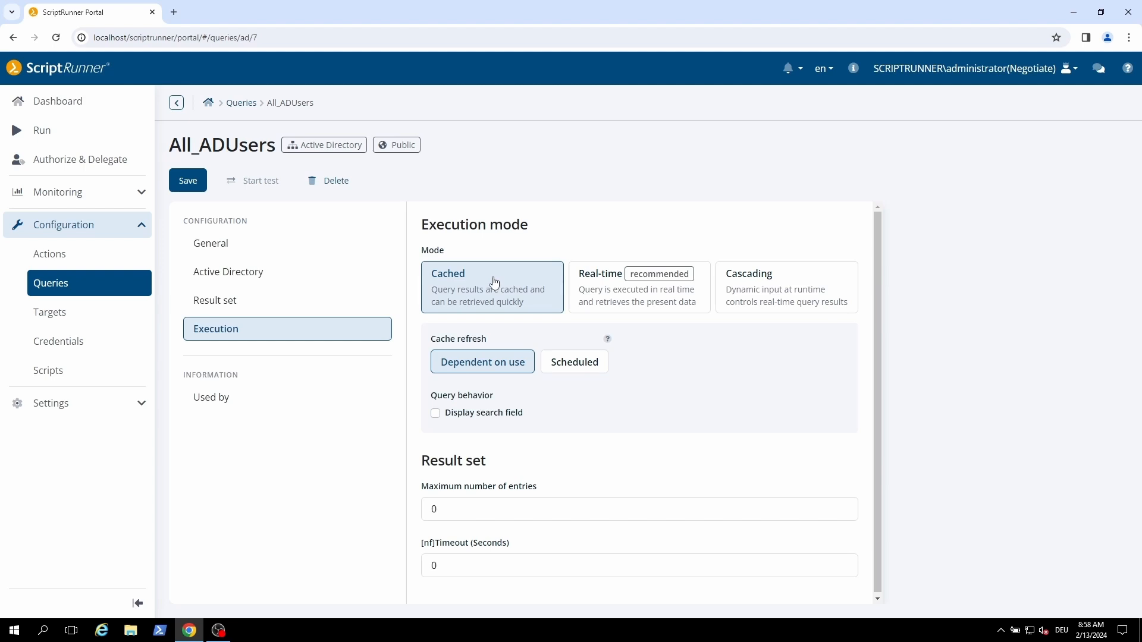
{"action": "left_click", "coordinate": [565, 361]}
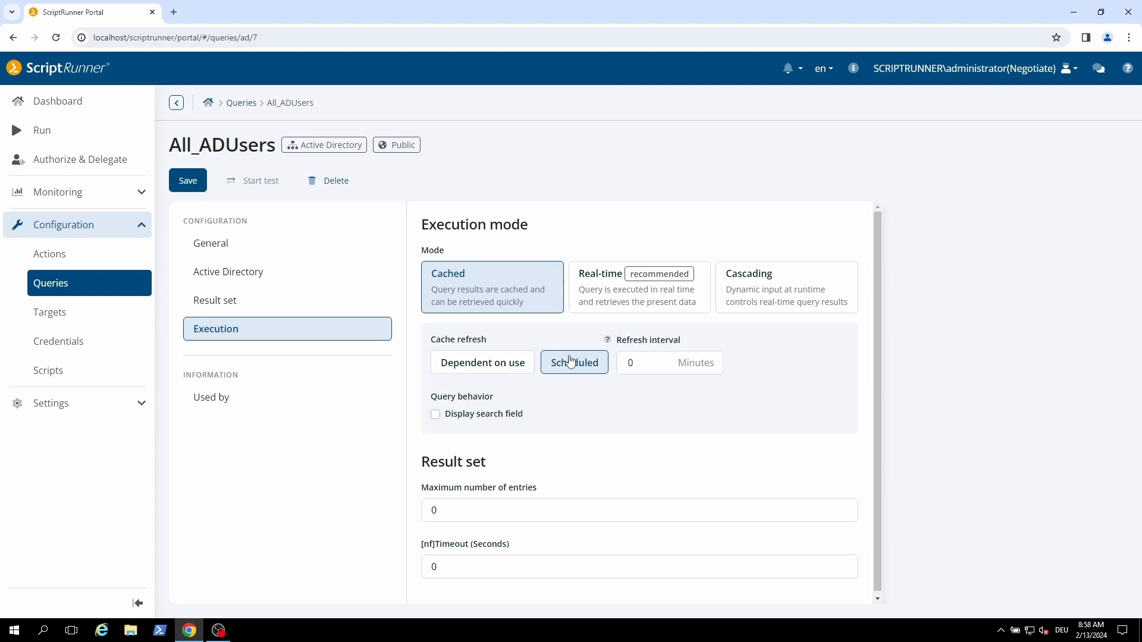
{"action": "double_click", "coordinate": [630, 363]}
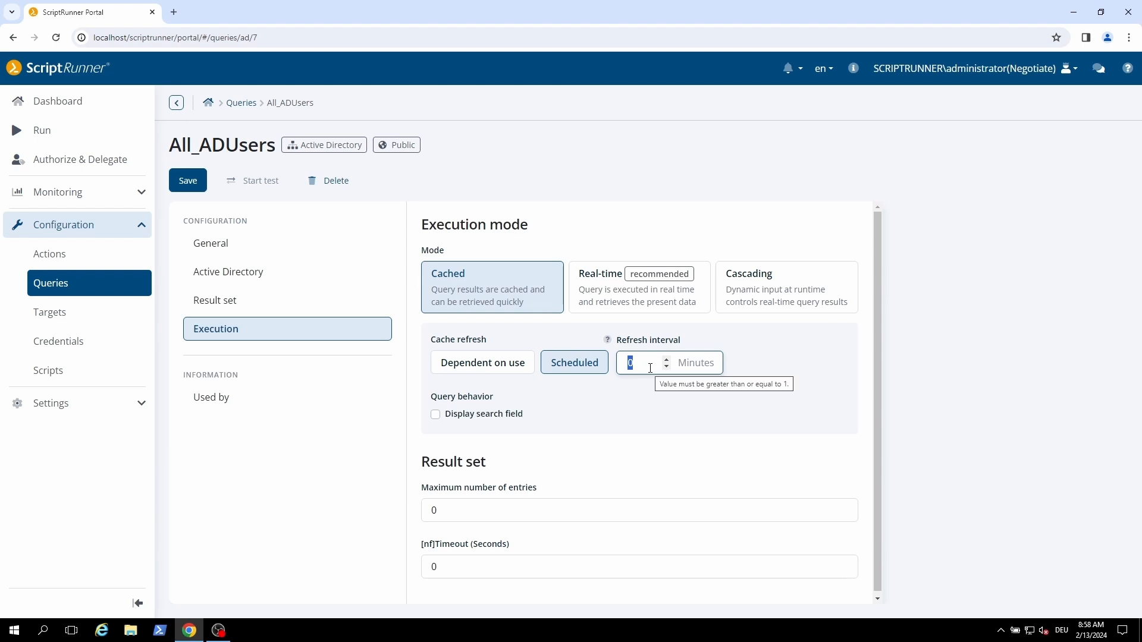
{"action": "type", "text": "60"}
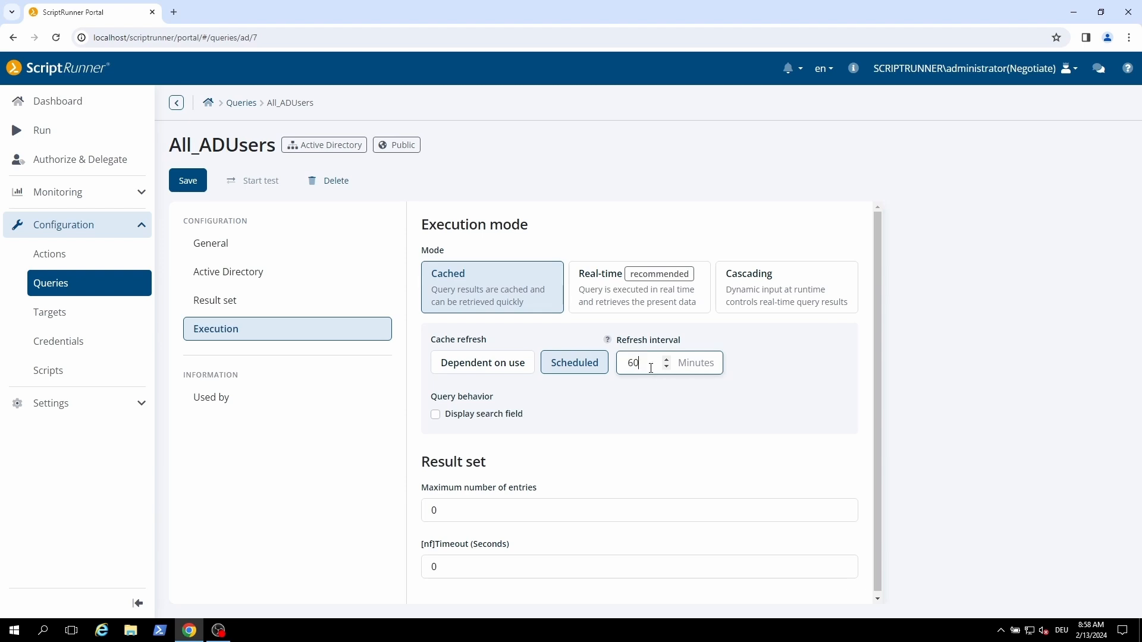
{"action": "left_click", "coordinate": [199, 189]}
- Create a public Azure query with the display name All_AzureAD_Users
{"action": "left_click", "coordinate": [239, 103]}
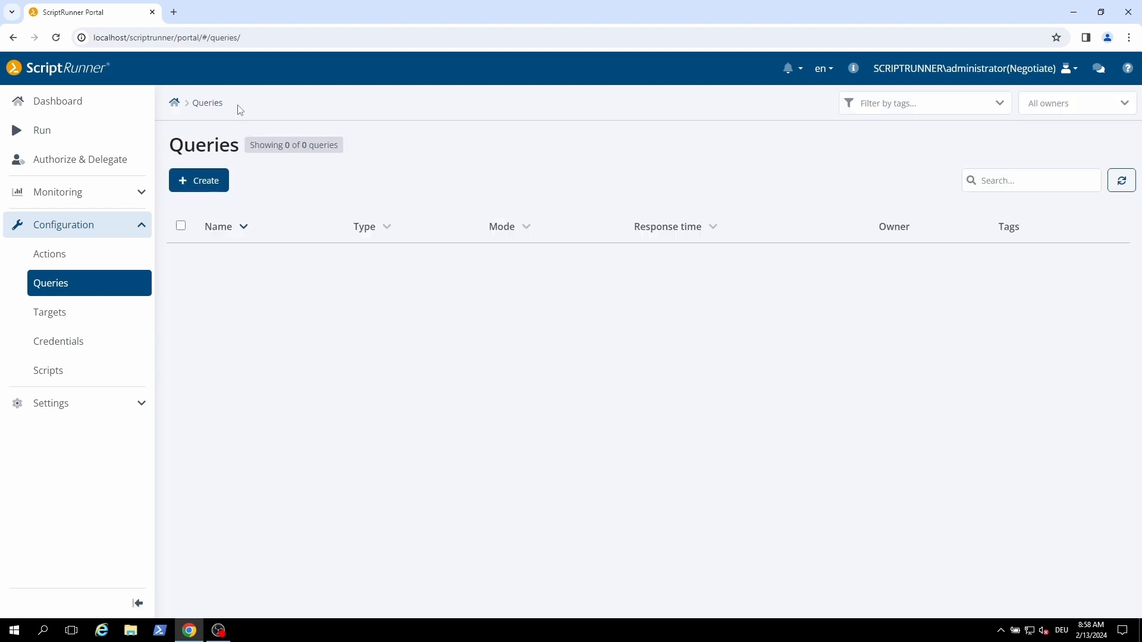
{"action": "left_click", "coordinate": [208, 183]}
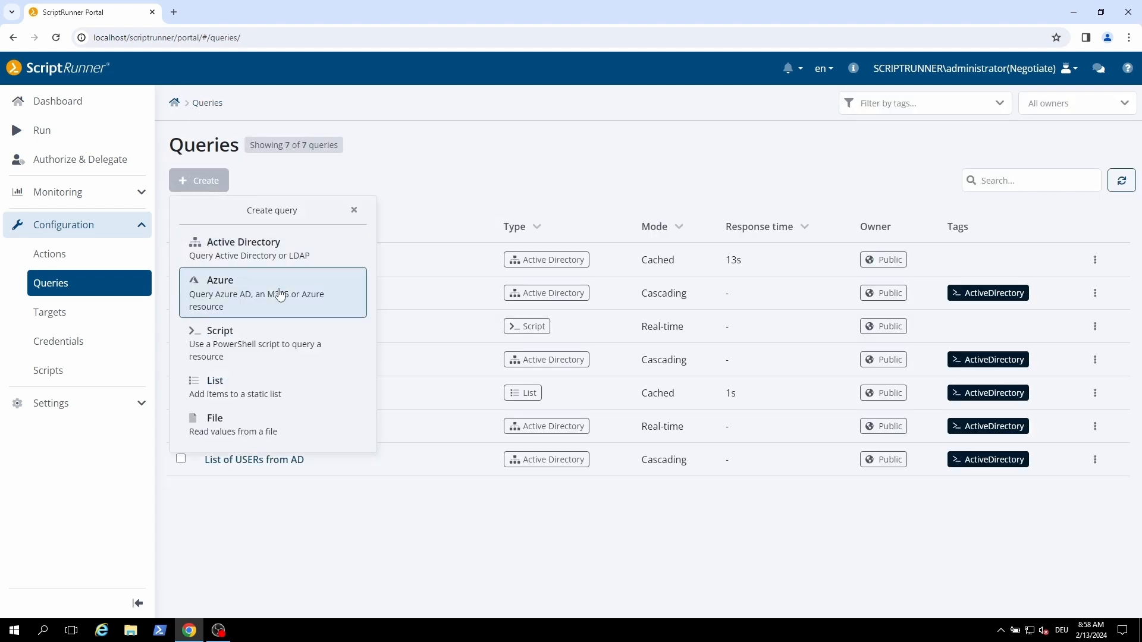
{"action": "left_click", "coordinate": [335, 299]}
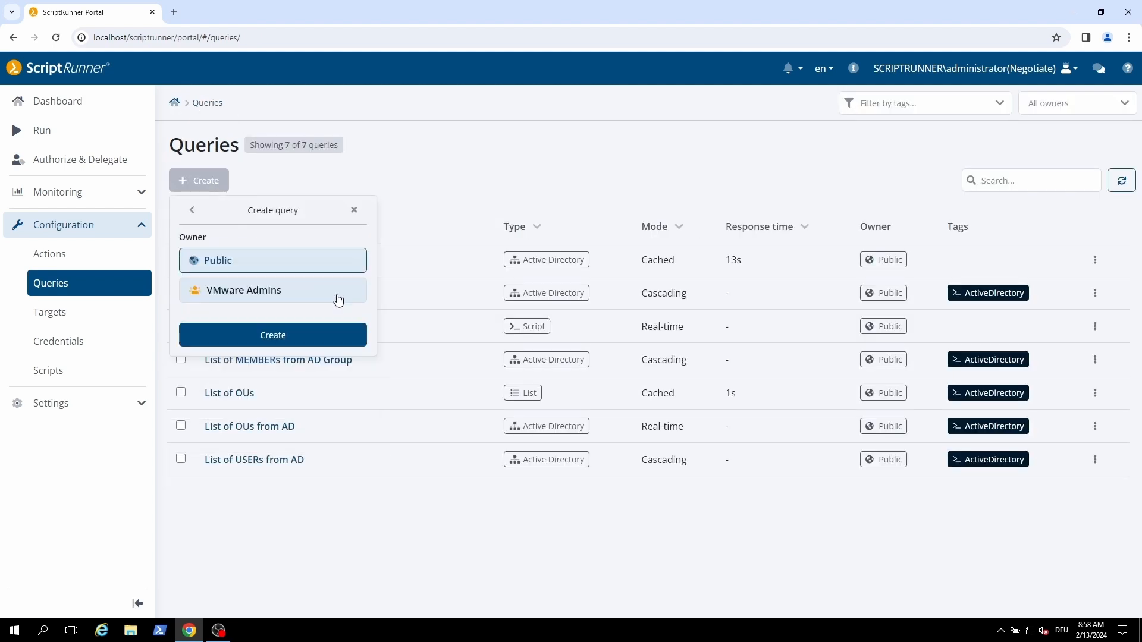
{"action": "left_click", "coordinate": [334, 338]}
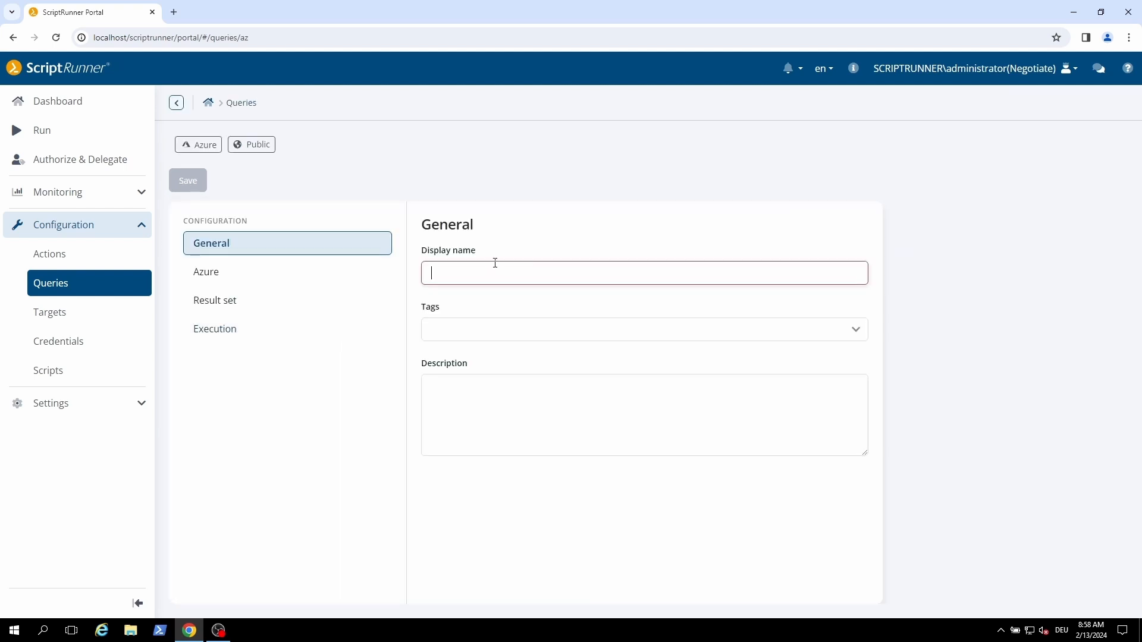
{"action": "type", "text": "All_Az"}
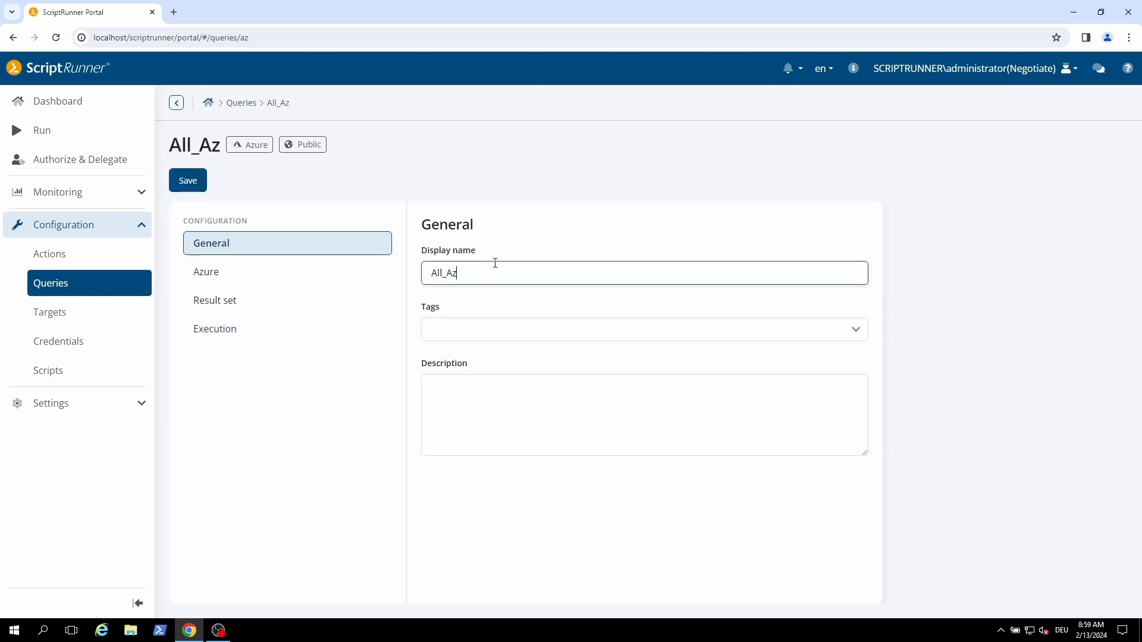
{"action": "type", "text": "ureAD_Us"}
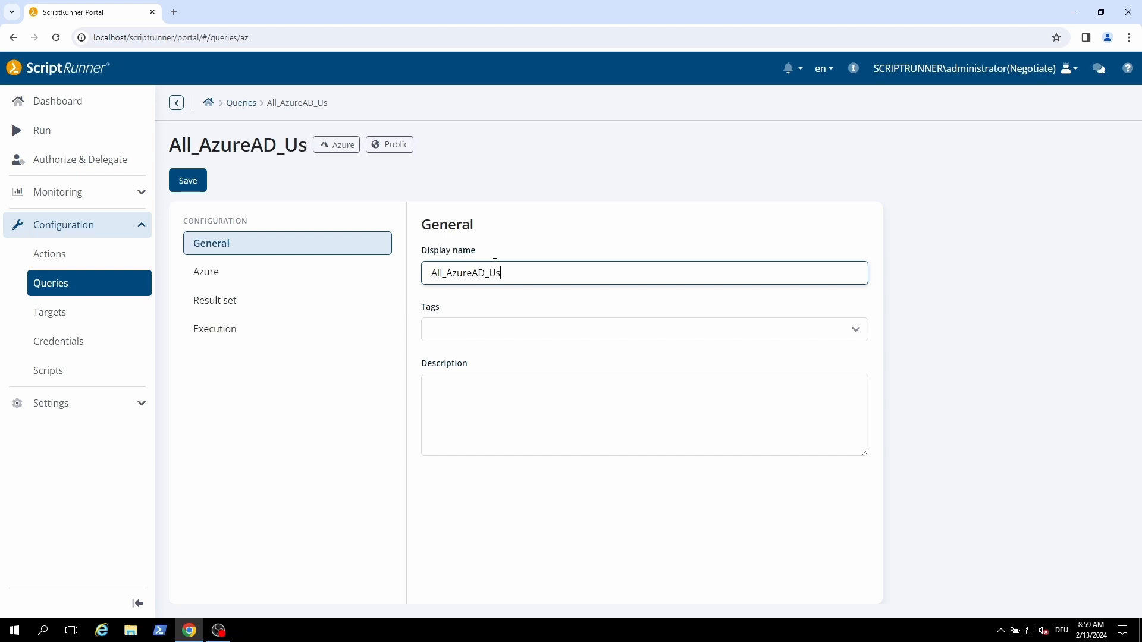
{"action": "type", "text": "ers"}
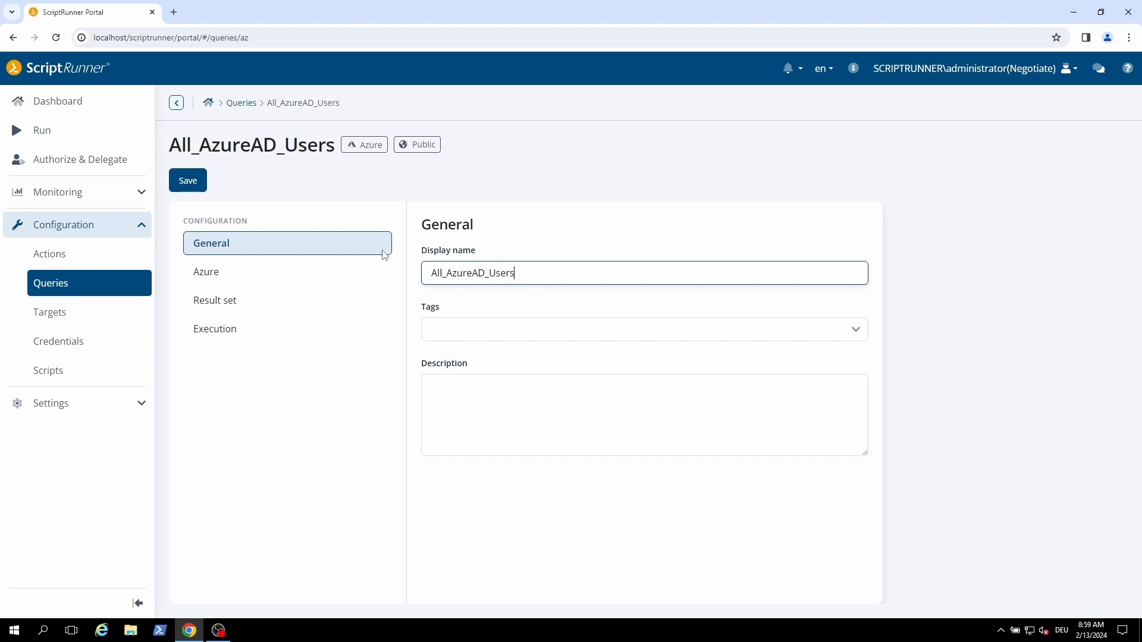
- Save the Azure query after checking its Azure and result set settings, and review the users its test returns
{"action": "left_click", "coordinate": [237, 272]}
{"action": "left_click", "coordinate": [238, 299]}
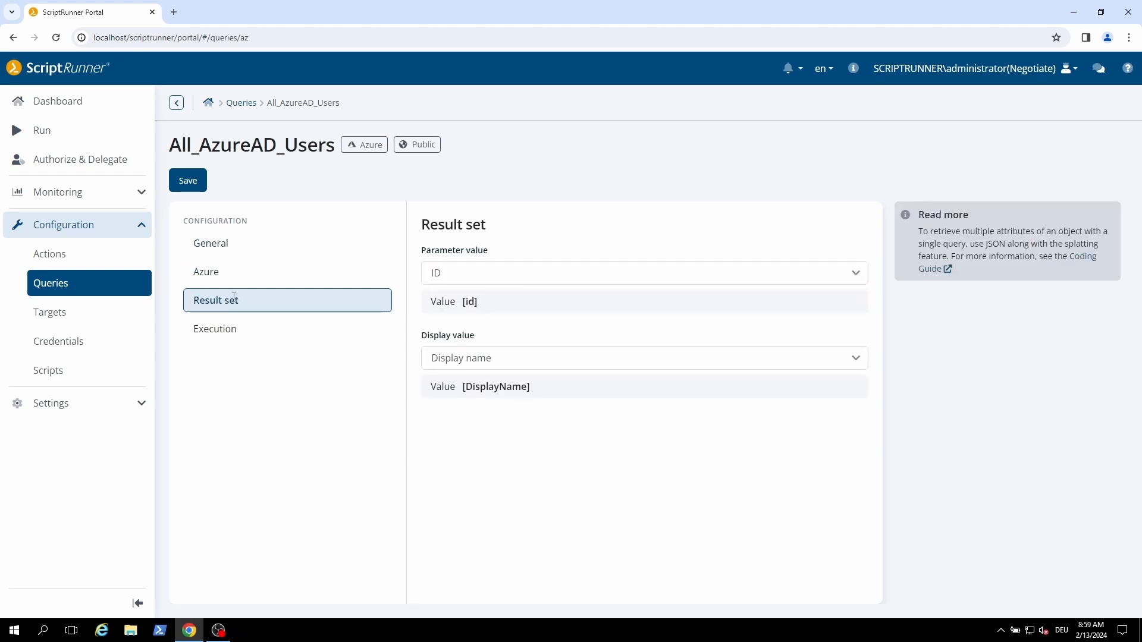
{"action": "left_click", "coordinate": [200, 188]}
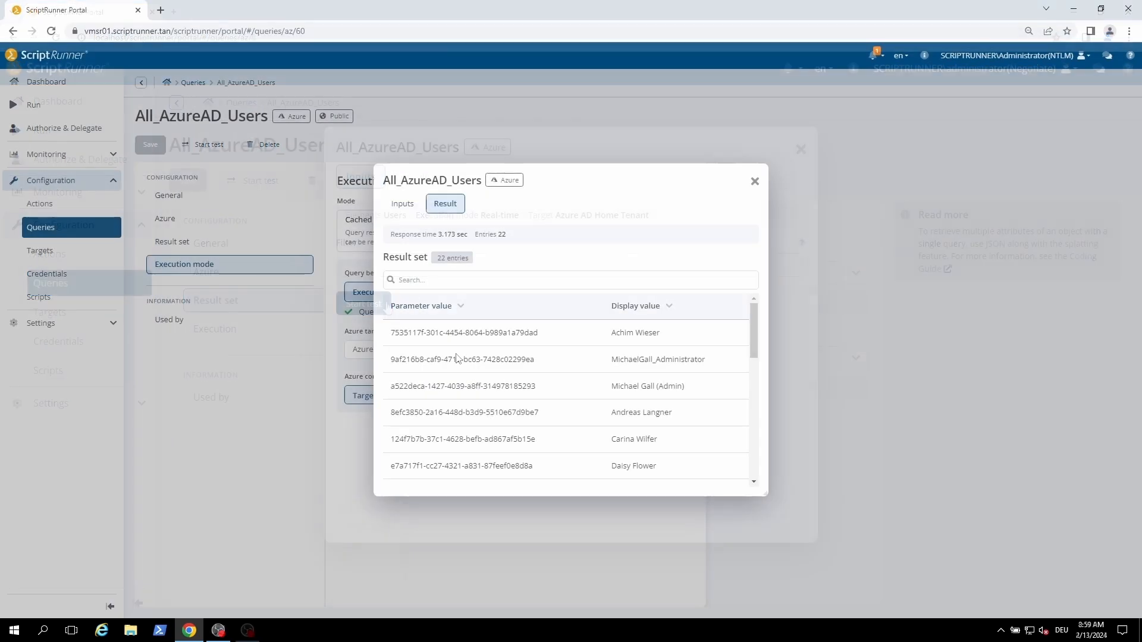
{"action": "scroll", "coordinate": [457, 357], "scroll_direction": "down", "scroll_amount": 7}
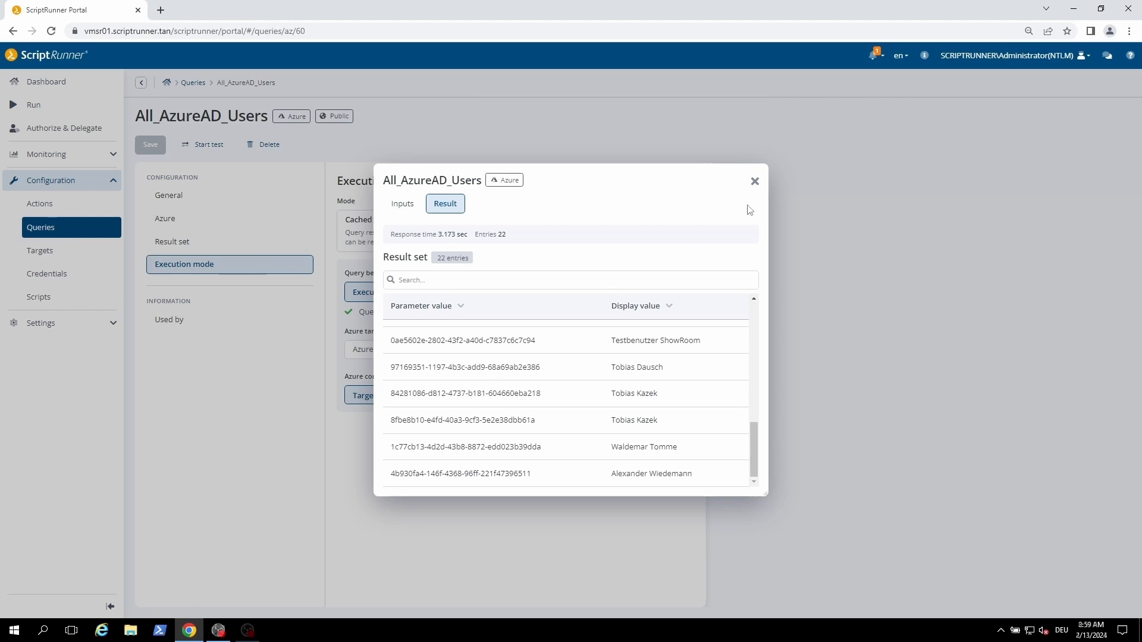
- Close the test results and create a public script query with the display name All_VMware_Datastores
{"action": "left_click", "coordinate": [755, 181]}
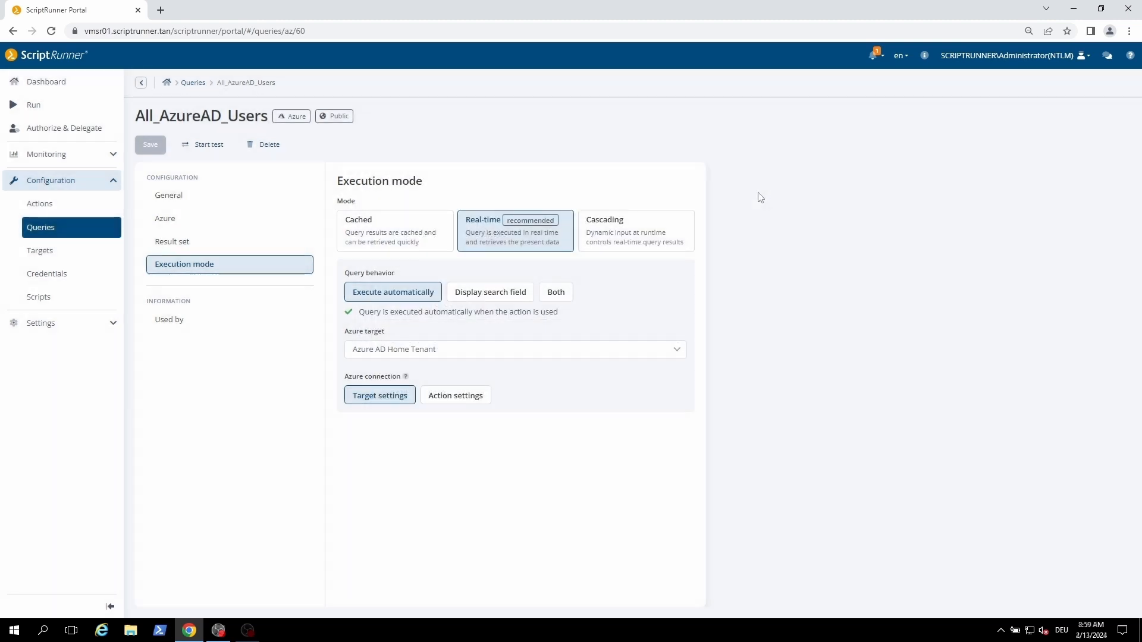
{"action": "left_click", "coordinate": [76, 229]}
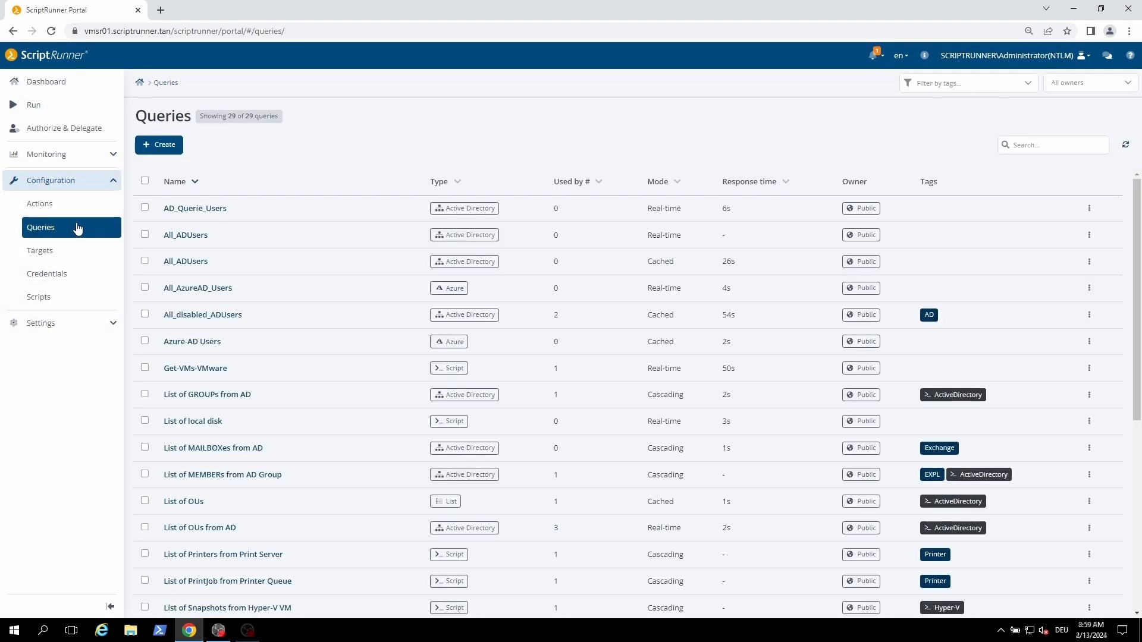
{"action": "left_click", "coordinate": [170, 147]}
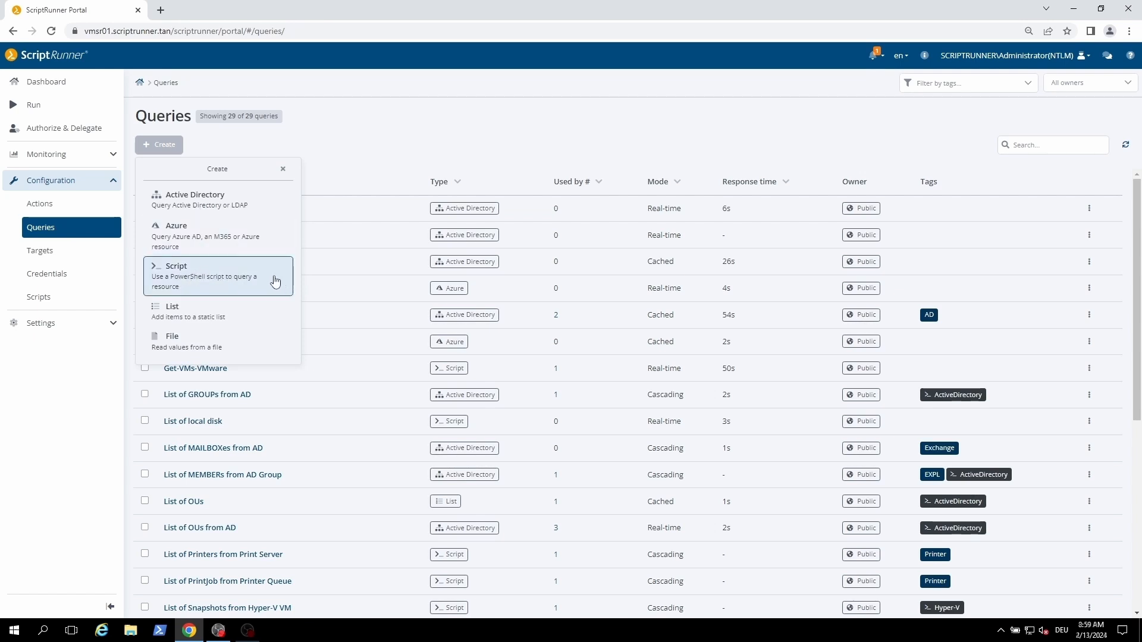
{"action": "left_click", "coordinate": [275, 281]}
{"action": "left_click", "coordinate": [254, 295]}
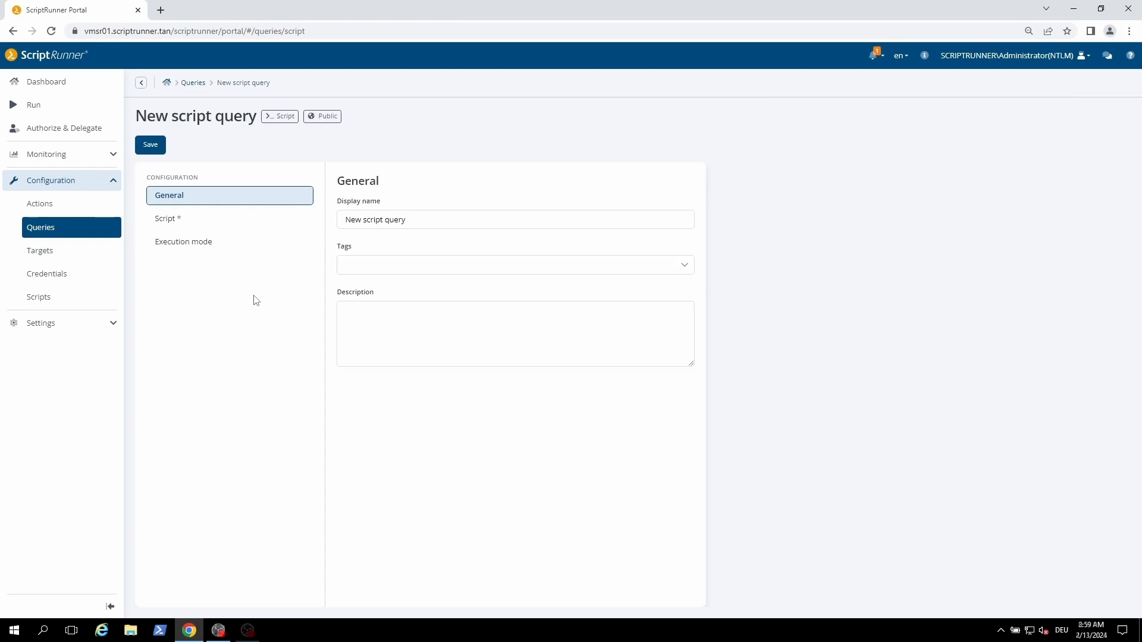
{"action": "double_click", "coordinate": [436, 217]}
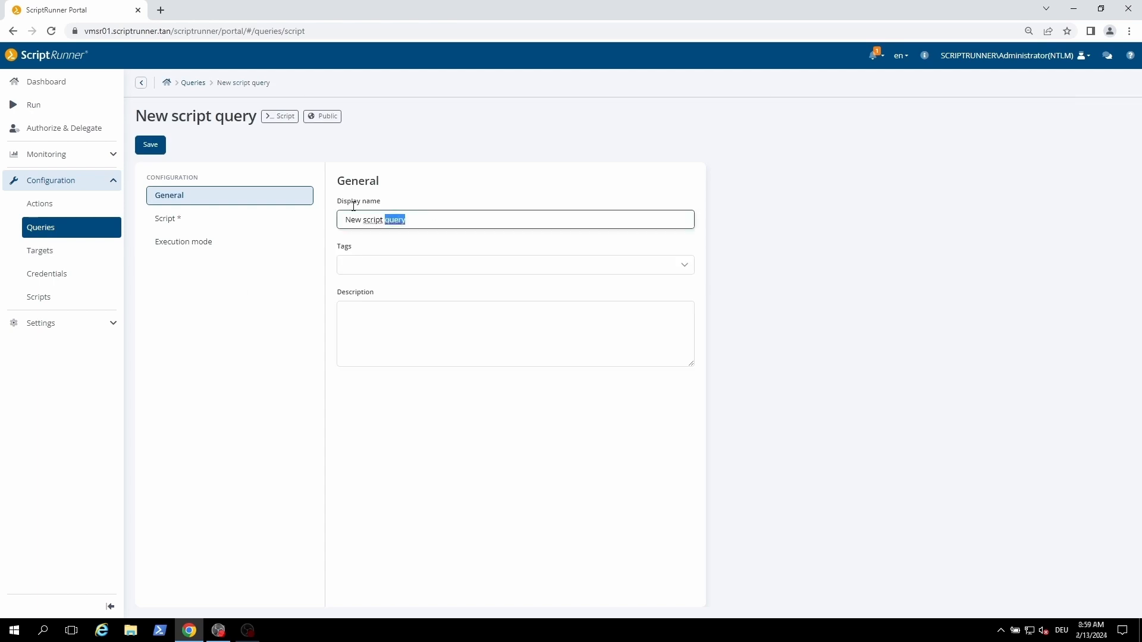
{"action": "key", "text": "ctrl+a"}
{"action": "type", "text": "AI"}
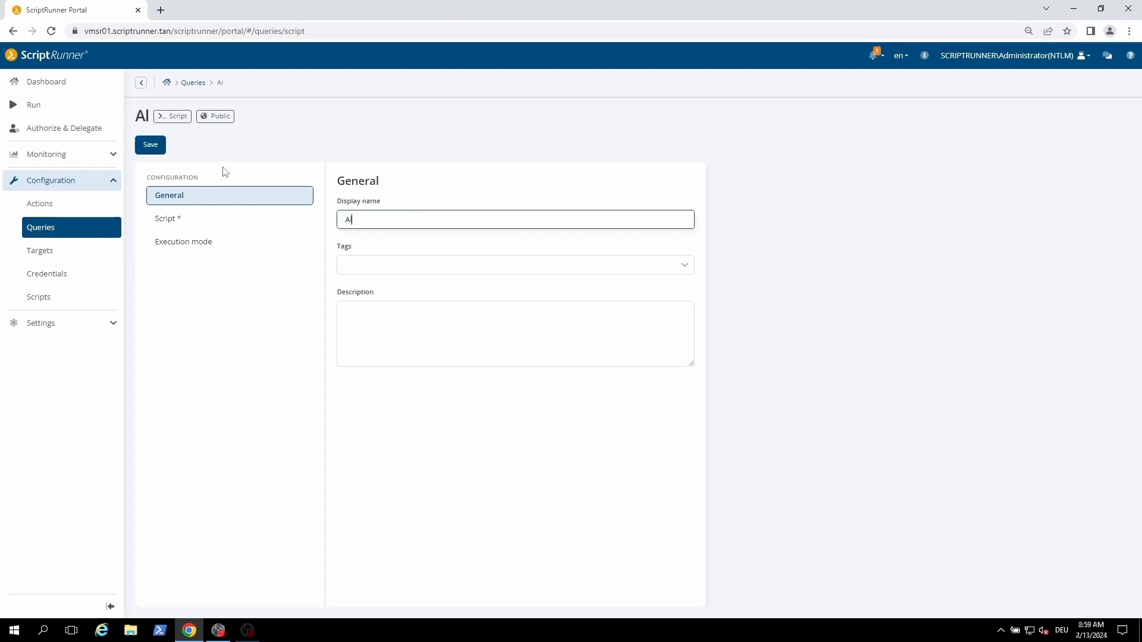
{"action": "type", "text": "l_VMware"}
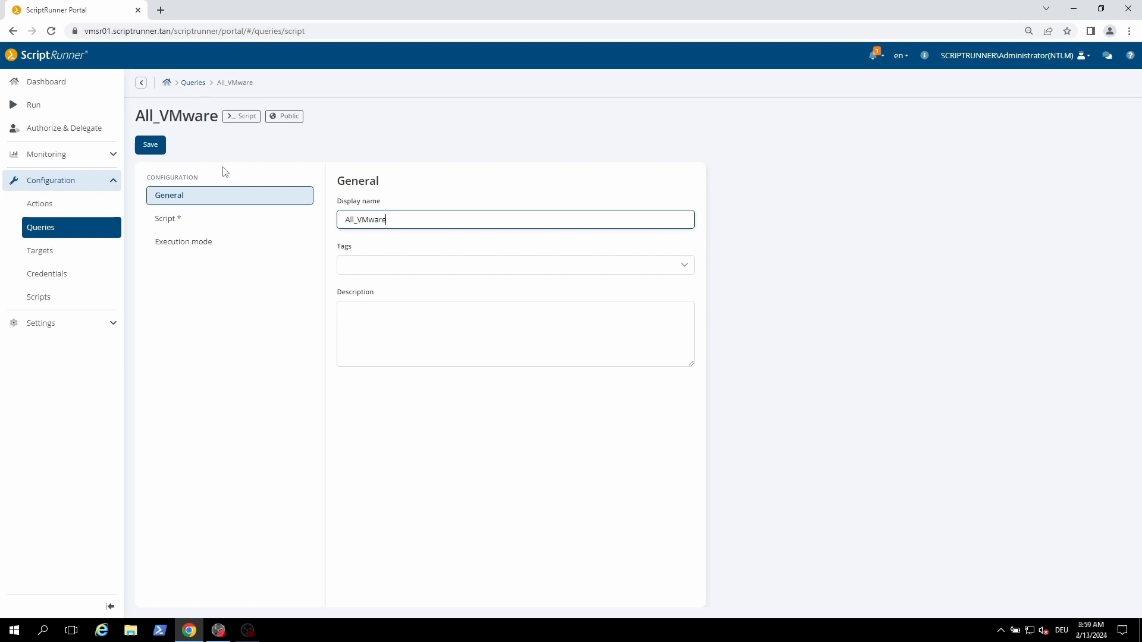
{"action": "type", "text": "_Datastores"}
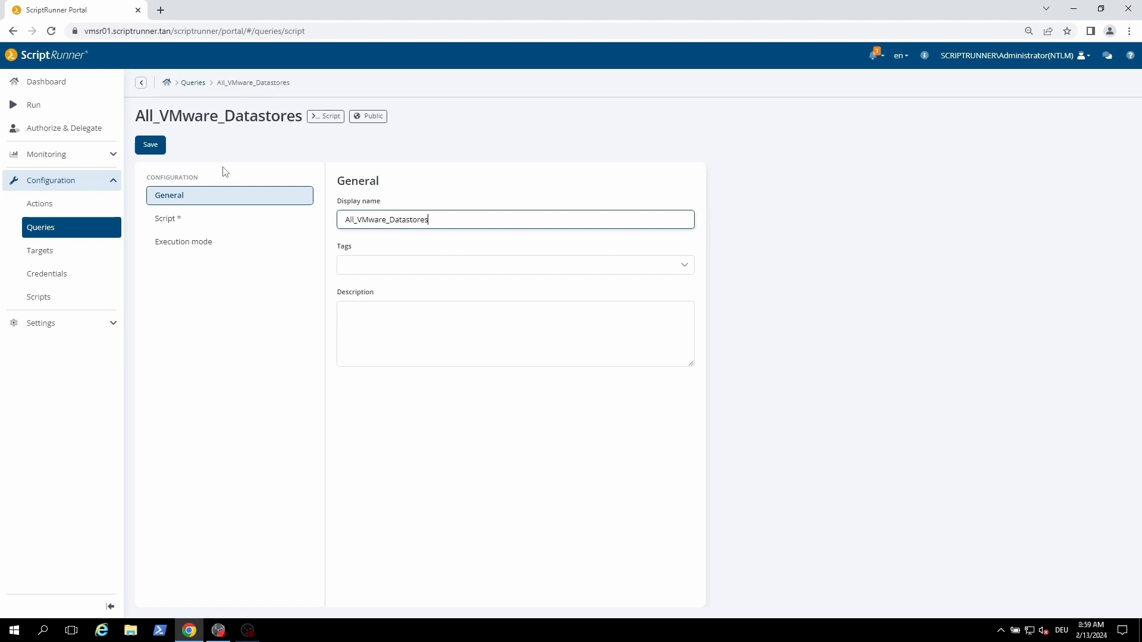
- Assign the script Get-VMHVDatastore.ps1 from the script library to the All_VMware_Datastores query and look over its default parameter fields
{"action": "left_click", "coordinate": [270, 225]}
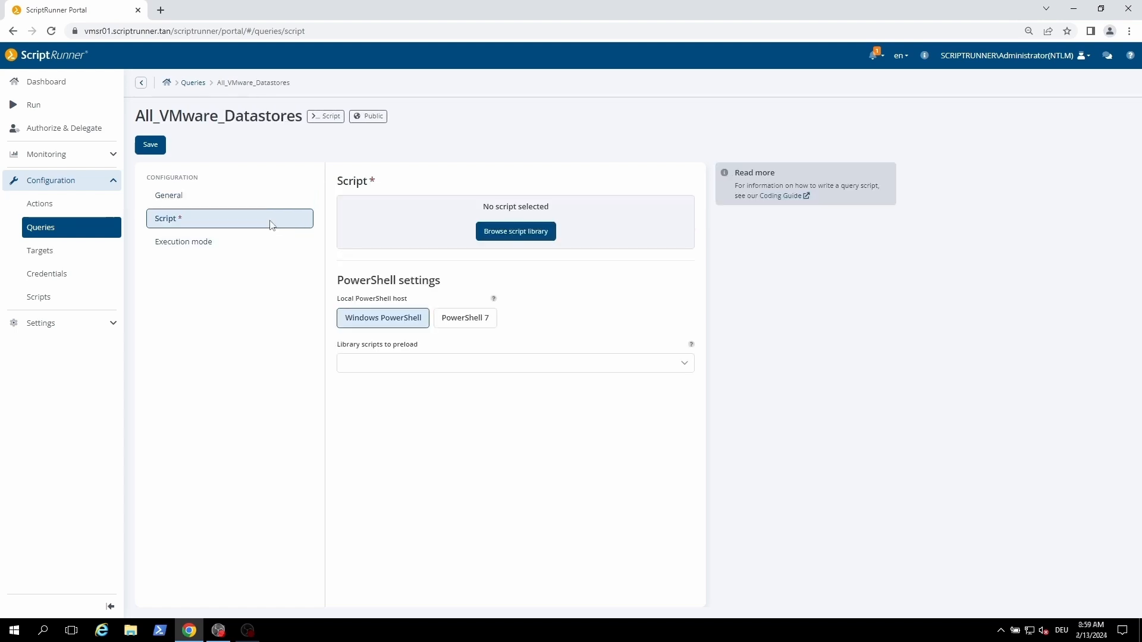
{"action": "left_click", "coordinate": [513, 232]}
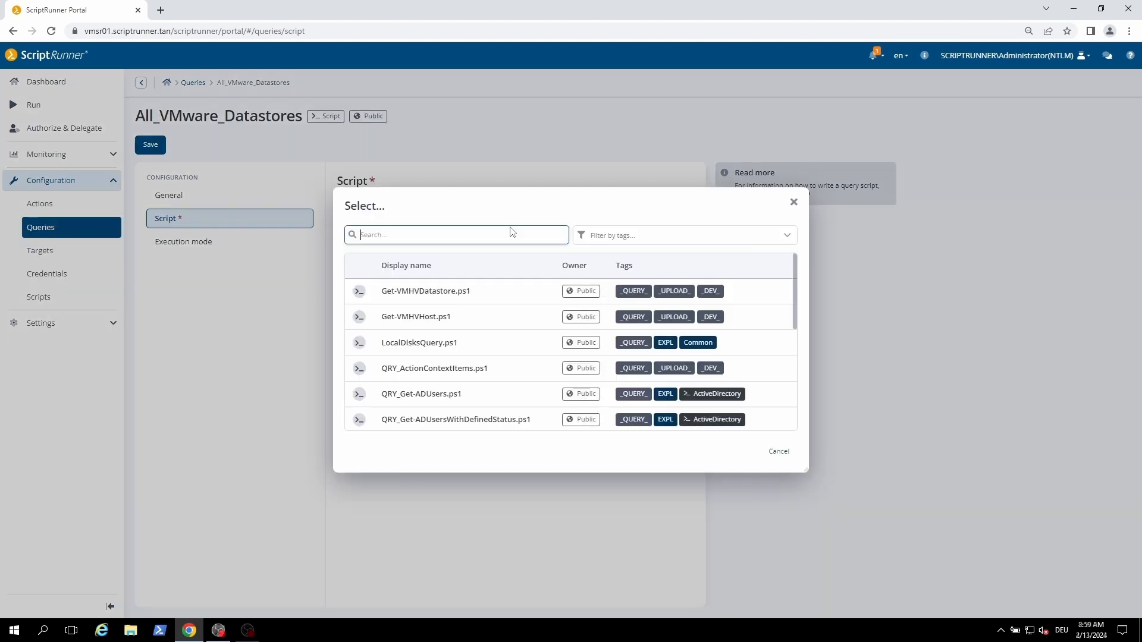
{"action": "left_click", "coordinate": [473, 295]}
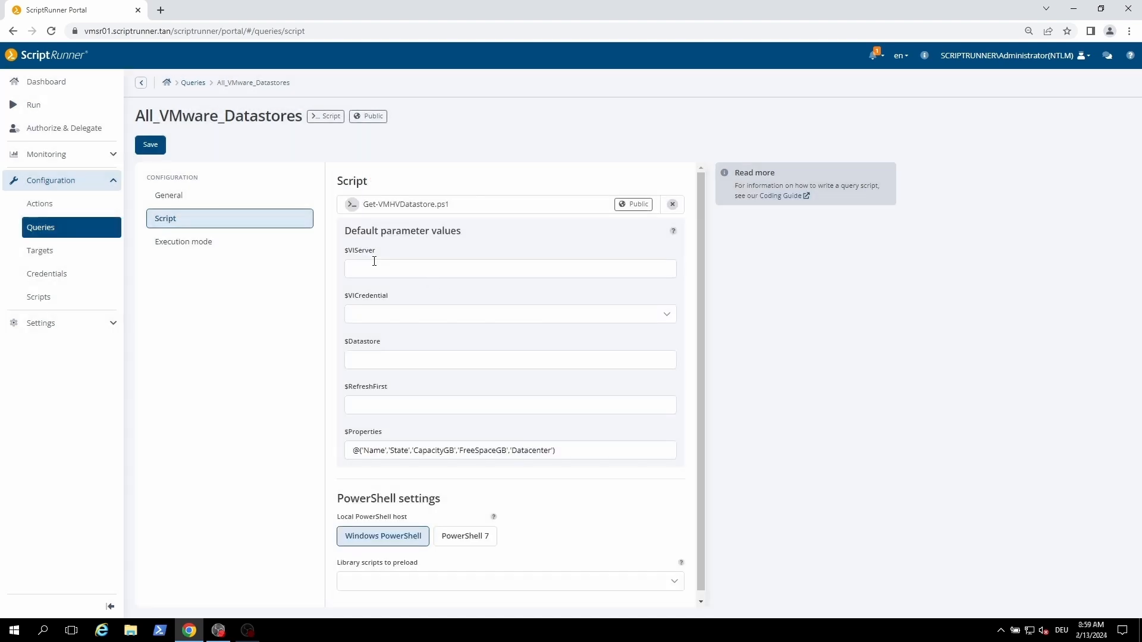
{"action": "left_click", "coordinate": [376, 269]}
{"action": "left_click", "coordinate": [393, 318]}
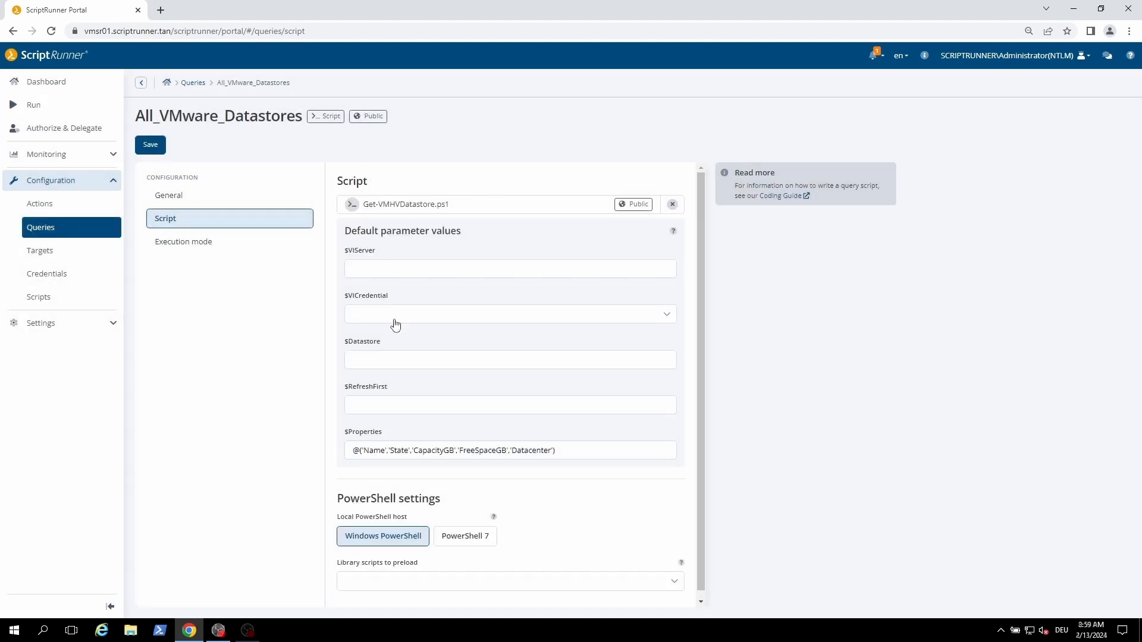
{"action": "left_click", "coordinate": [756, 340]}
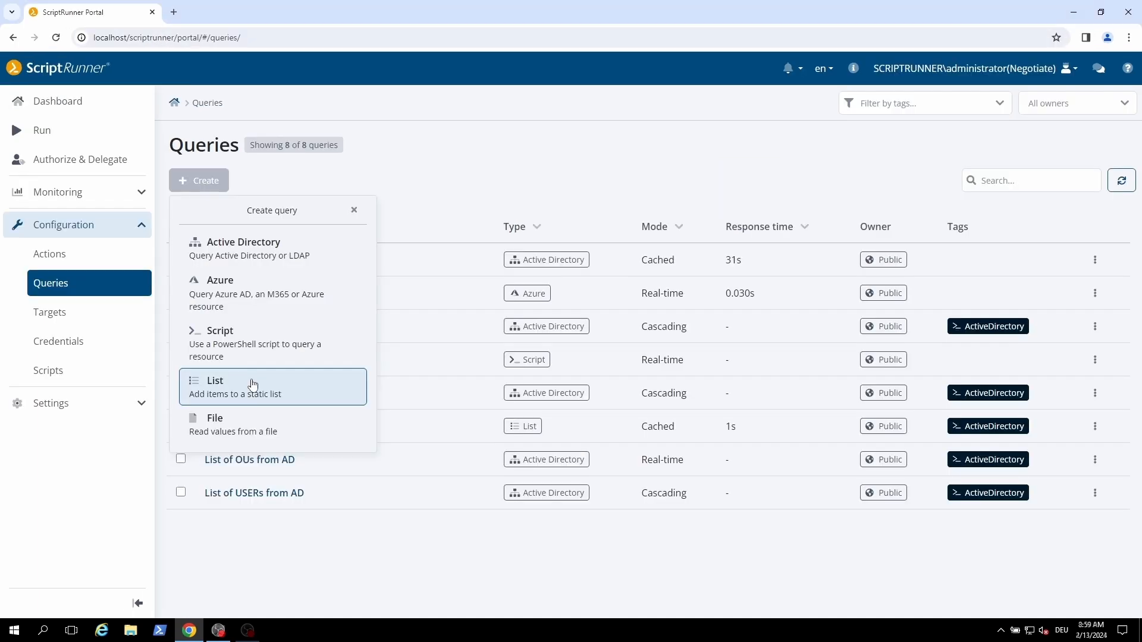
- Create a public list query with the display name All_AzureRegions
{"action": "left_click", "coordinate": [252, 382]}
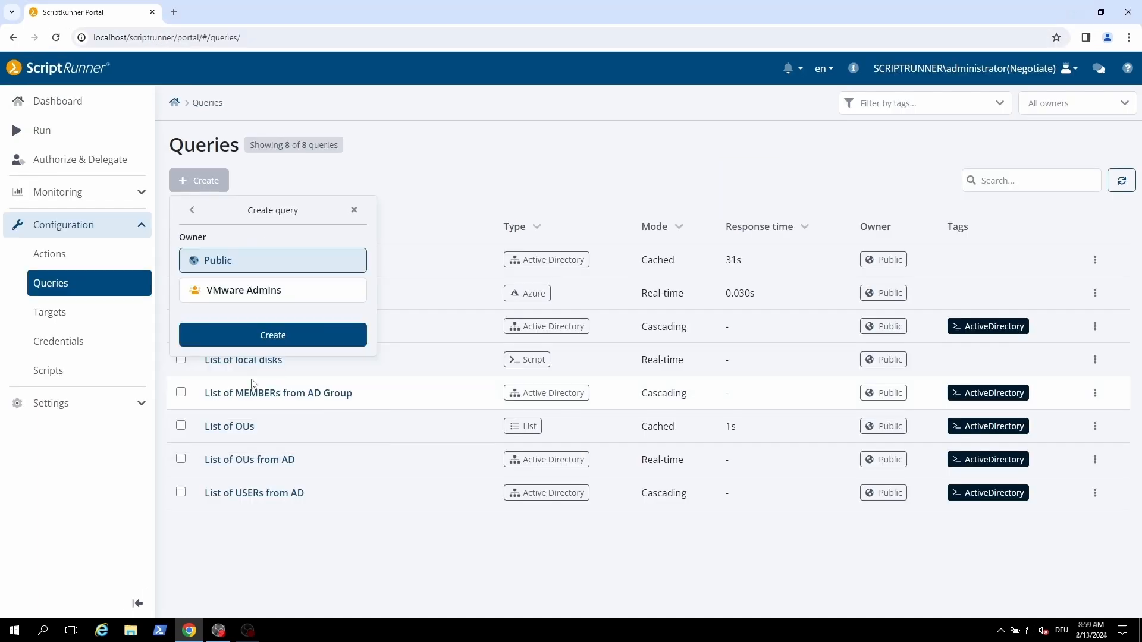
{"action": "left_click", "coordinate": [266, 337]}
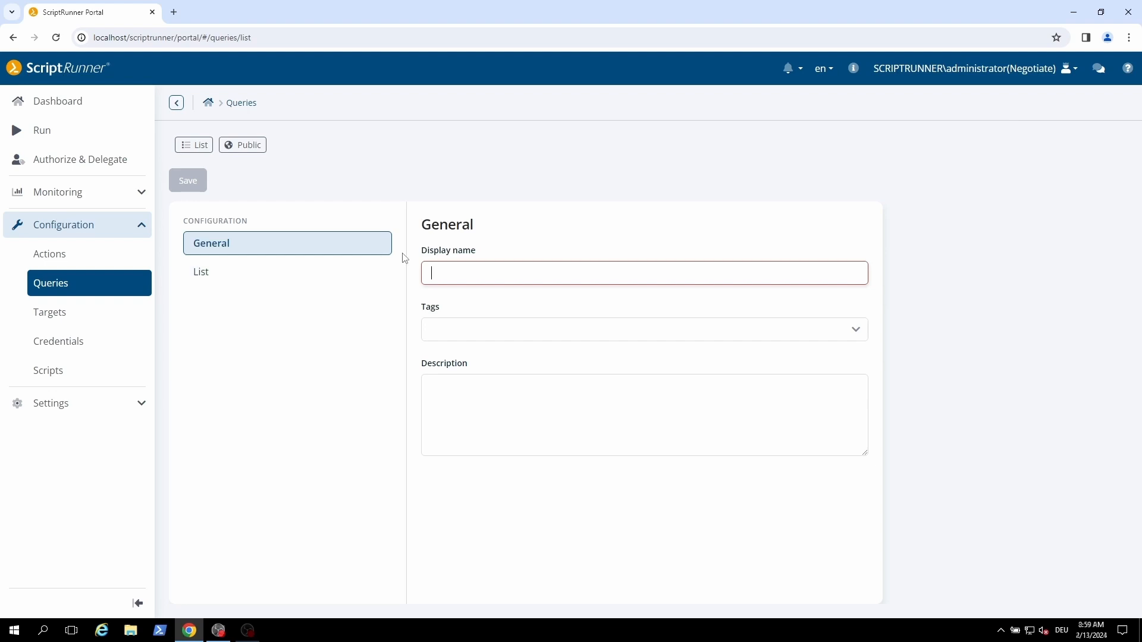
{"action": "type", "text": "All_Az"}
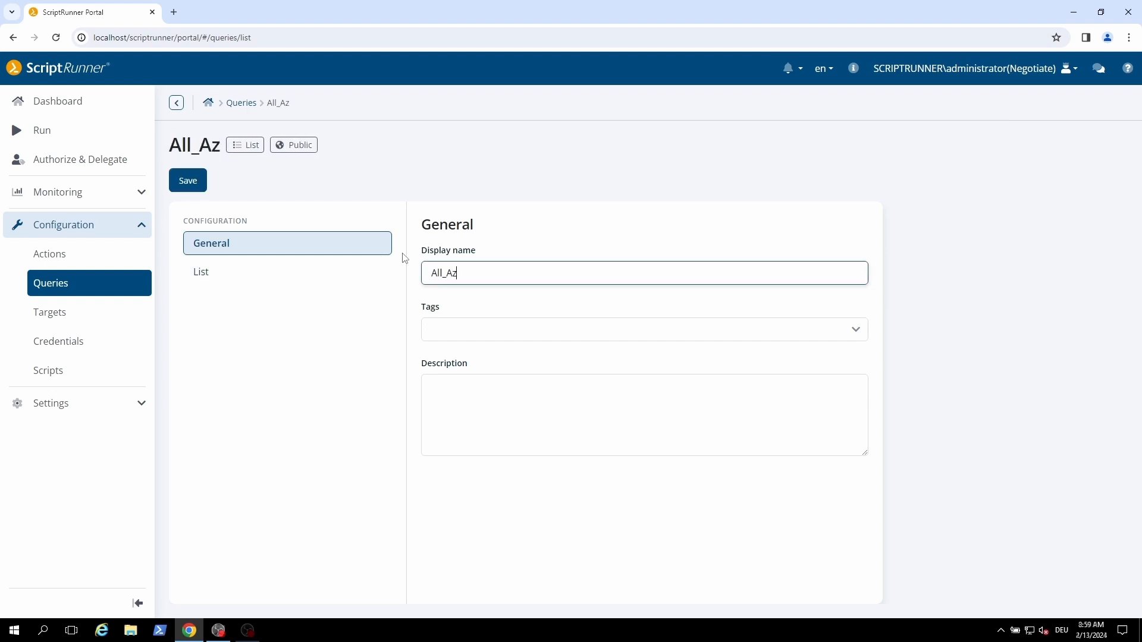
{"action": "type", "text": "ureRegions"}
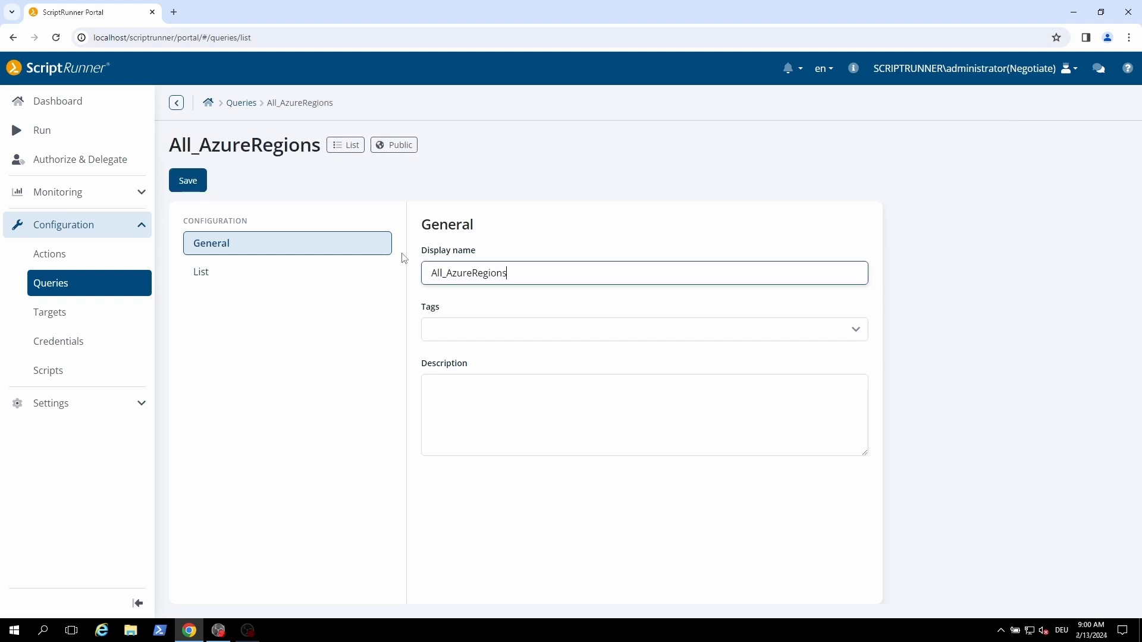
- Fill the list entry with parameter value West Europe and display value WestEU, and save the query
{"action": "left_click", "coordinate": [197, 269]}
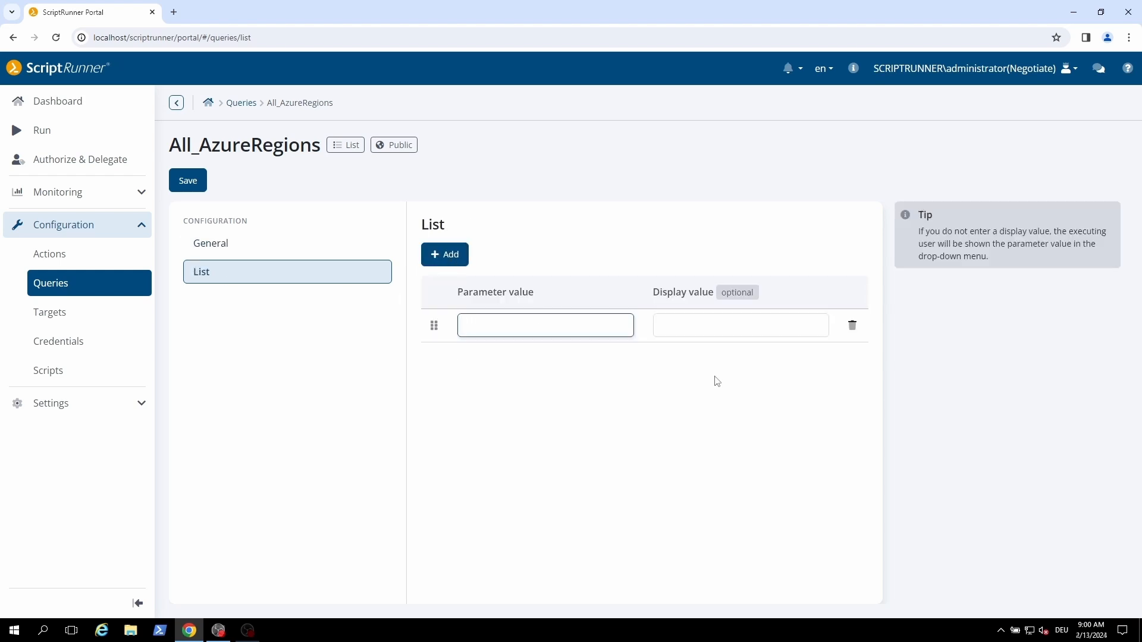
{"action": "type", "text": "West Europe"}
{"action": "key", "text": "Tab"}
{"action": "type", "text": "We"}
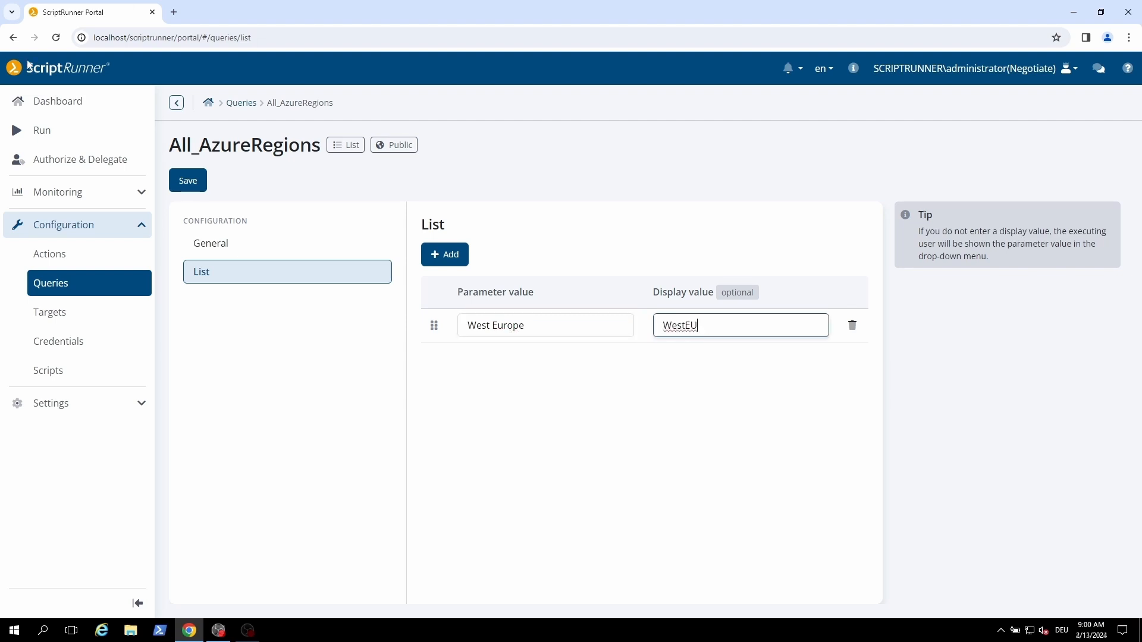
{"action": "left_click", "coordinate": [178, 182]}
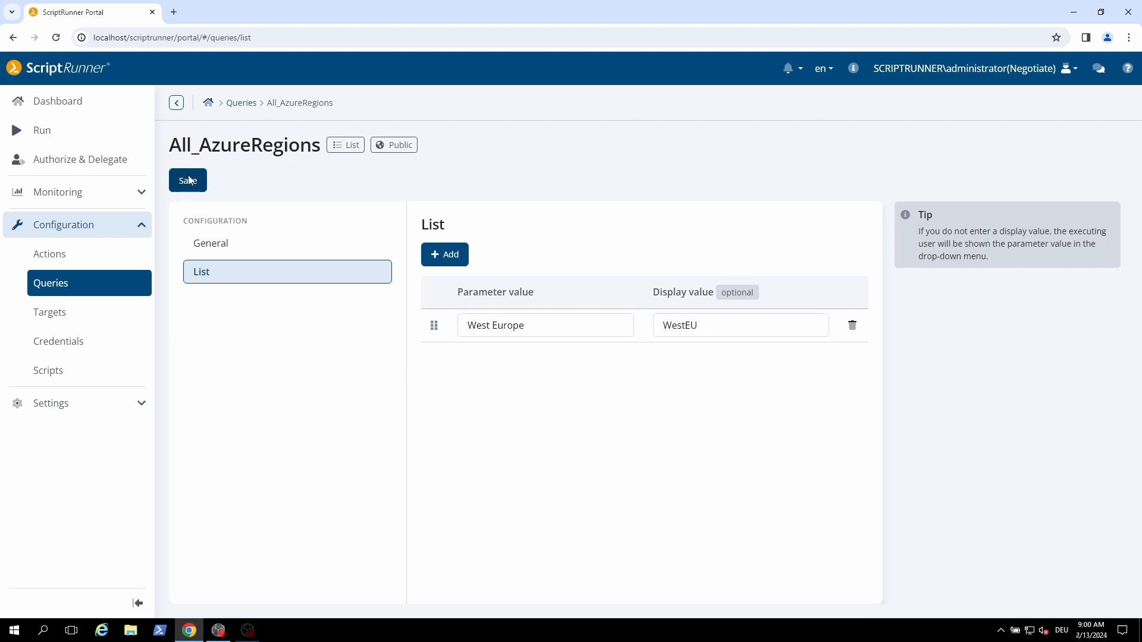
- Return to the queries overview and create a public file query with the display name Fileentry
{"action": "left_click", "coordinate": [236, 105]}
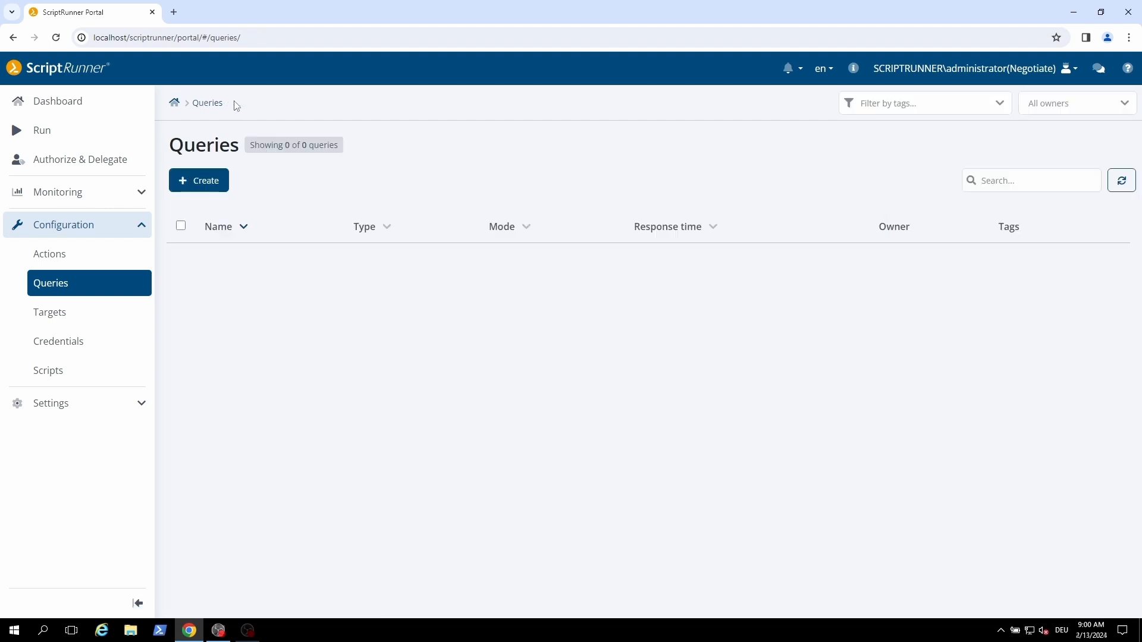
{"action": "left_click", "coordinate": [221, 182]}
{"action": "left_click", "coordinate": [226, 430]}
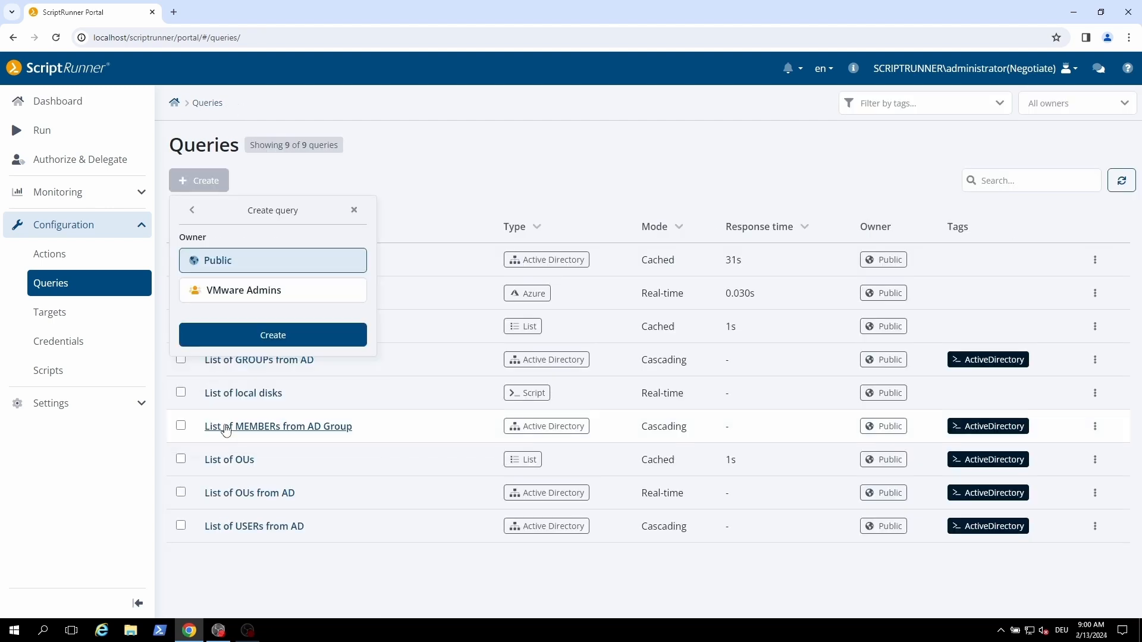
{"action": "left_click", "coordinate": [283, 331]}
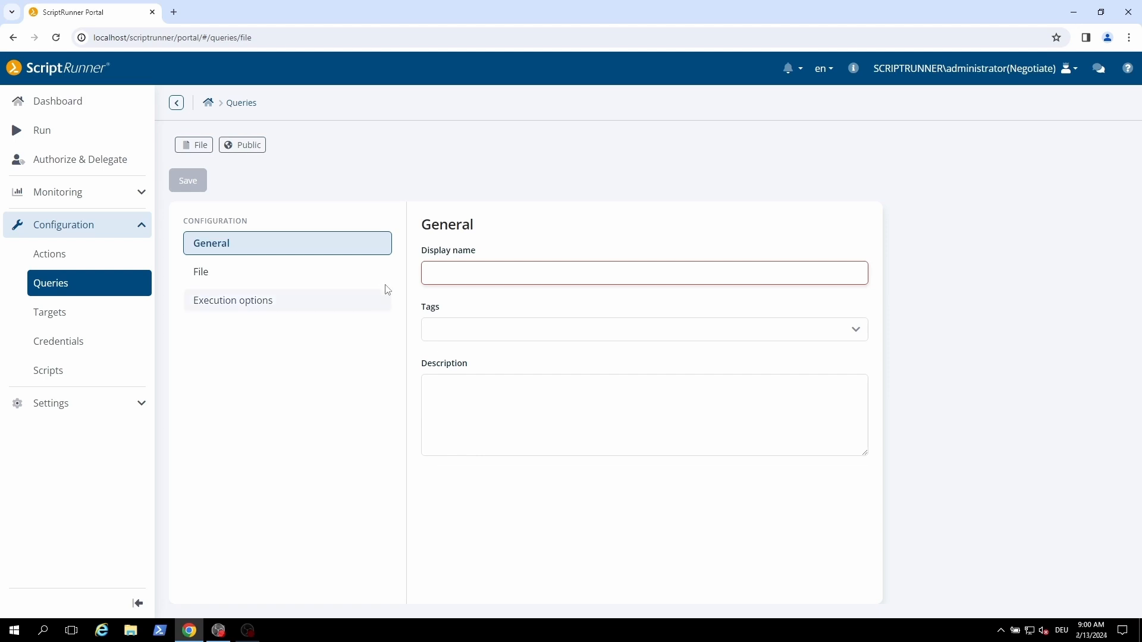
{"action": "type", "text": "Fileentry"}
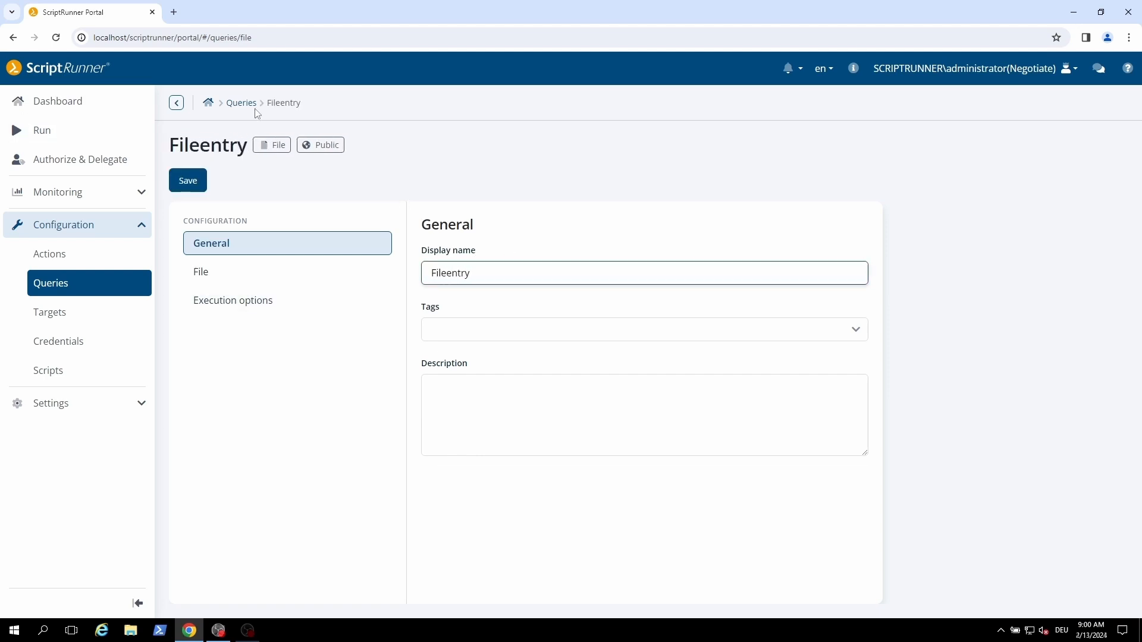
- Set the Fileentry query's file name to expl.txt, enable Display values, and open the choice of delimiters
{"action": "left_click", "coordinate": [239, 272]}
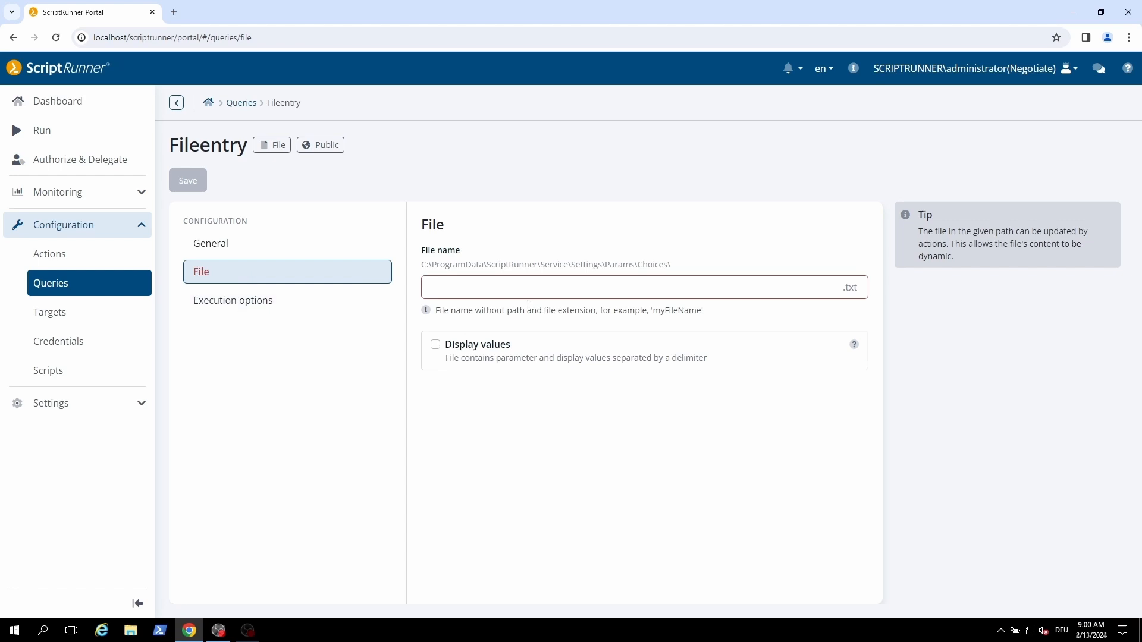
{"action": "left_click", "coordinate": [545, 294]}
{"action": "type", "text": "expl.txt"}
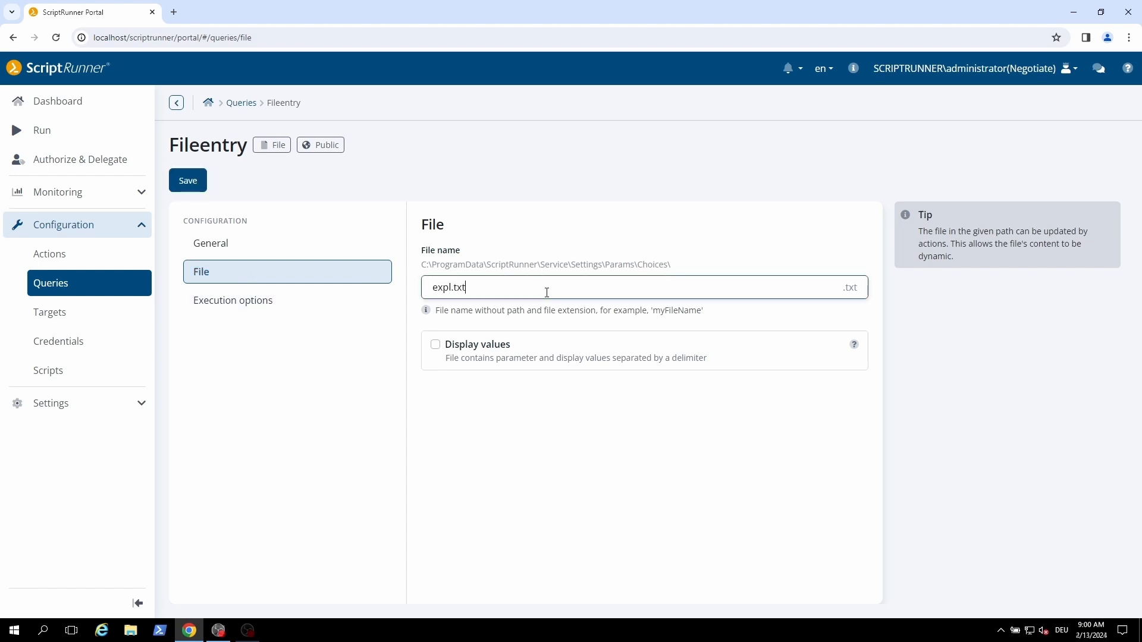
{"action": "left_click", "coordinate": [460, 363]}
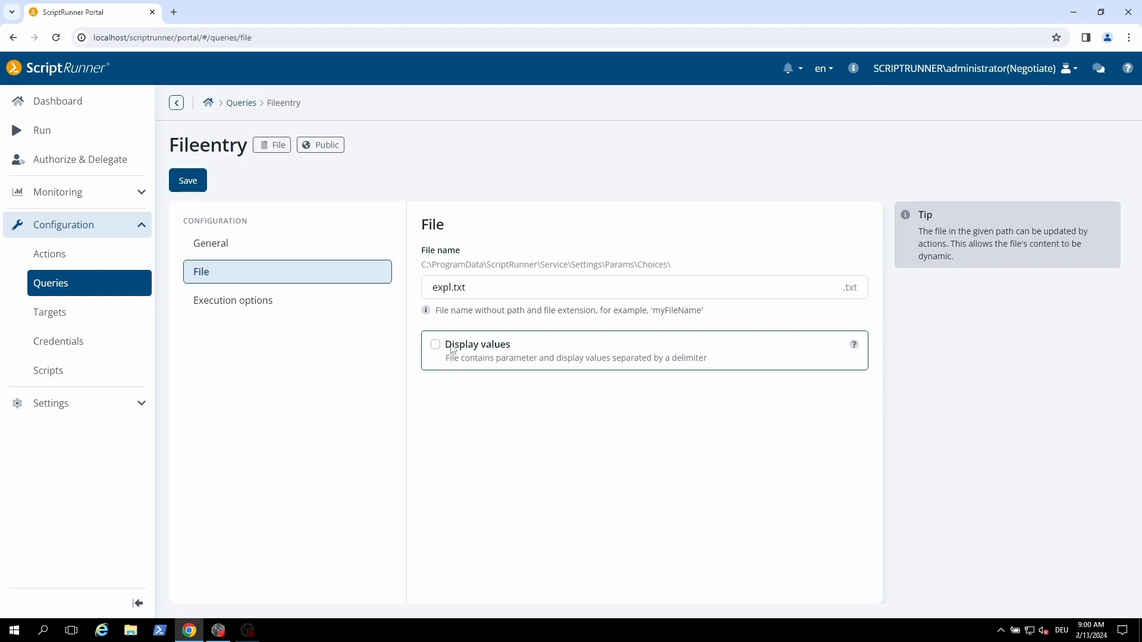
{"action": "left_click", "coordinate": [439, 348]}
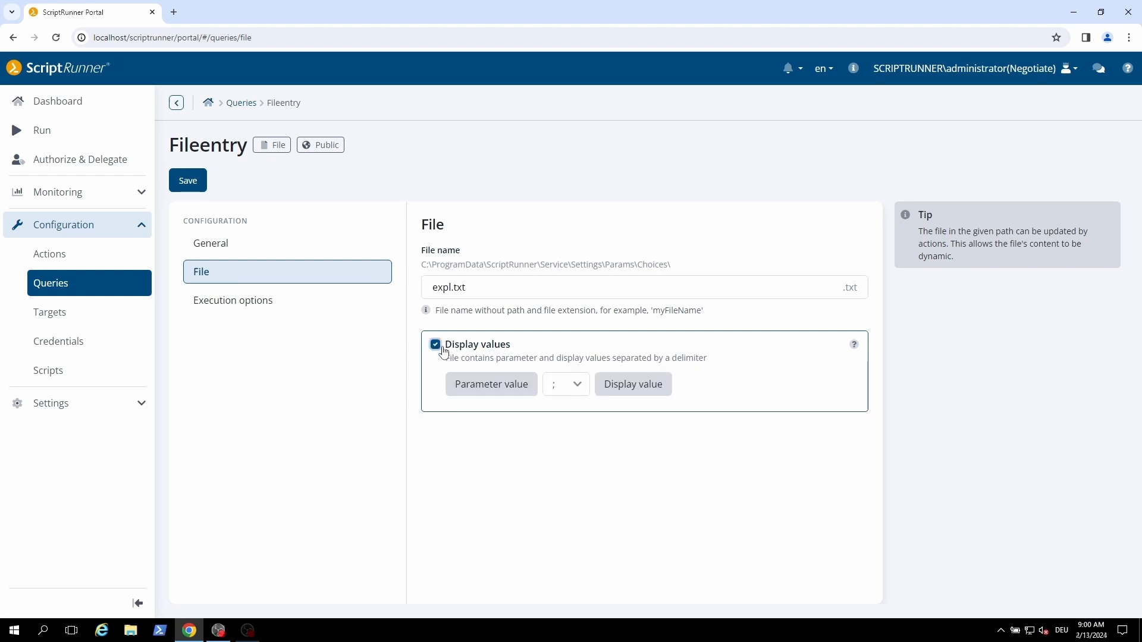
{"action": "left_click", "coordinate": [572, 391]}
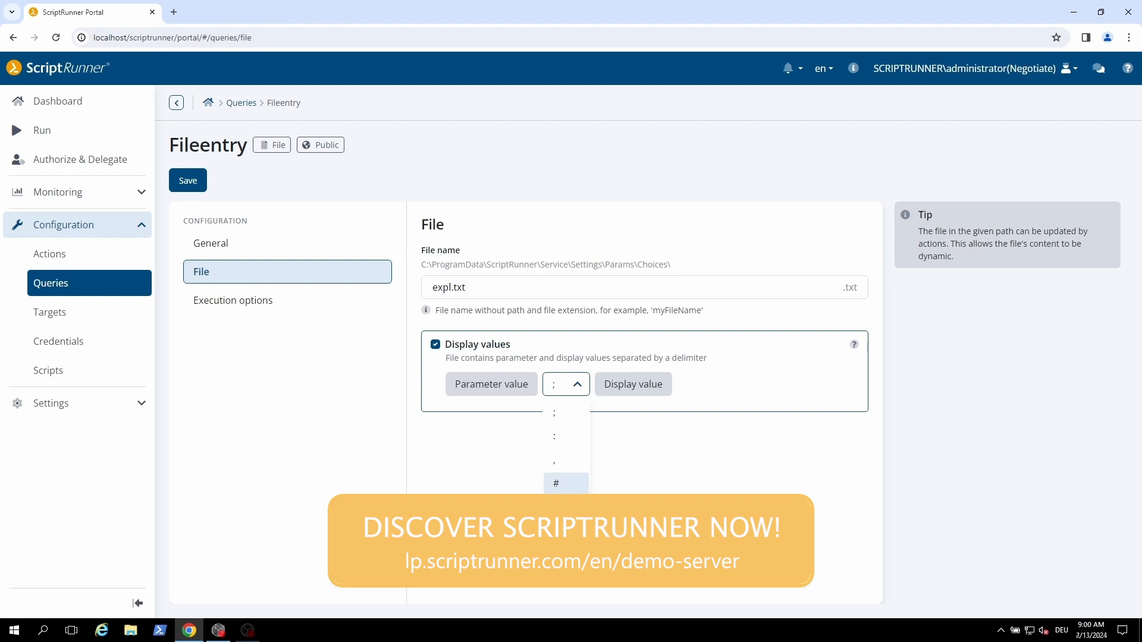